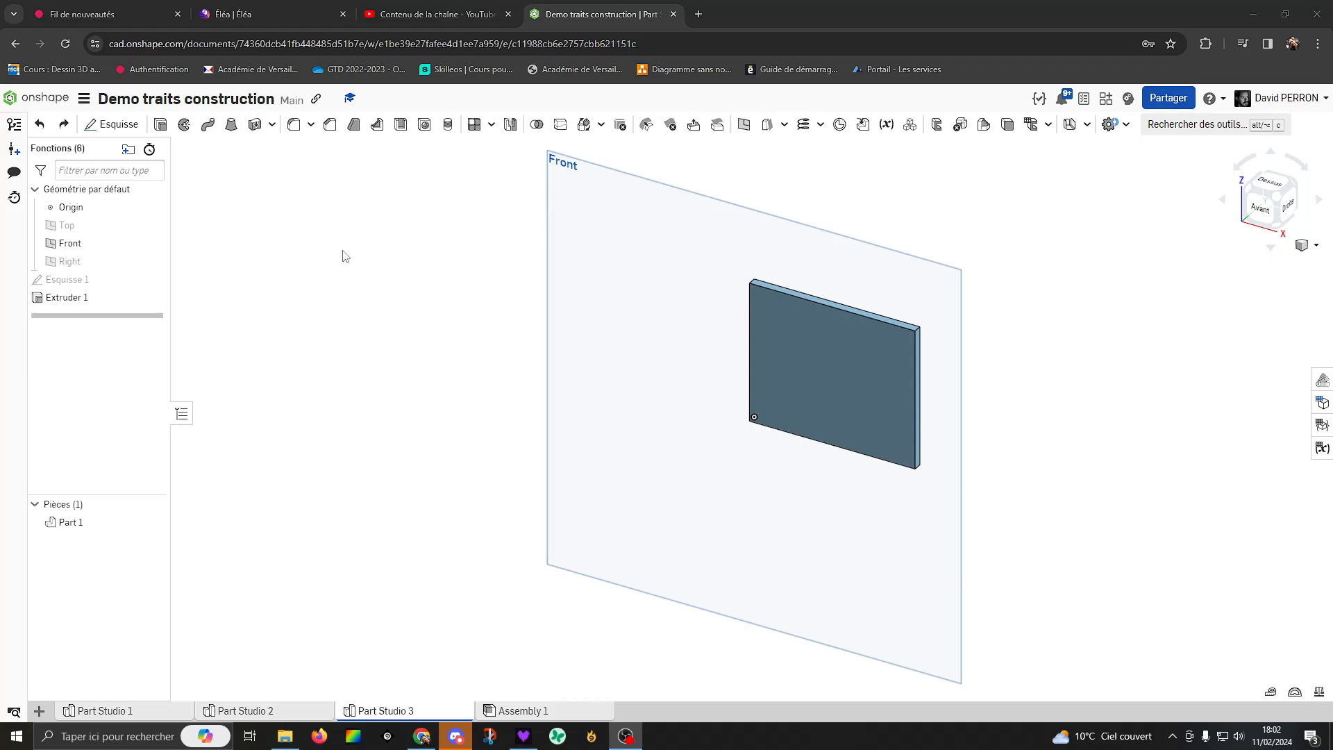
Start a new sketch on the front face of the extruded plate and view it from the front
left_click(800, 363)
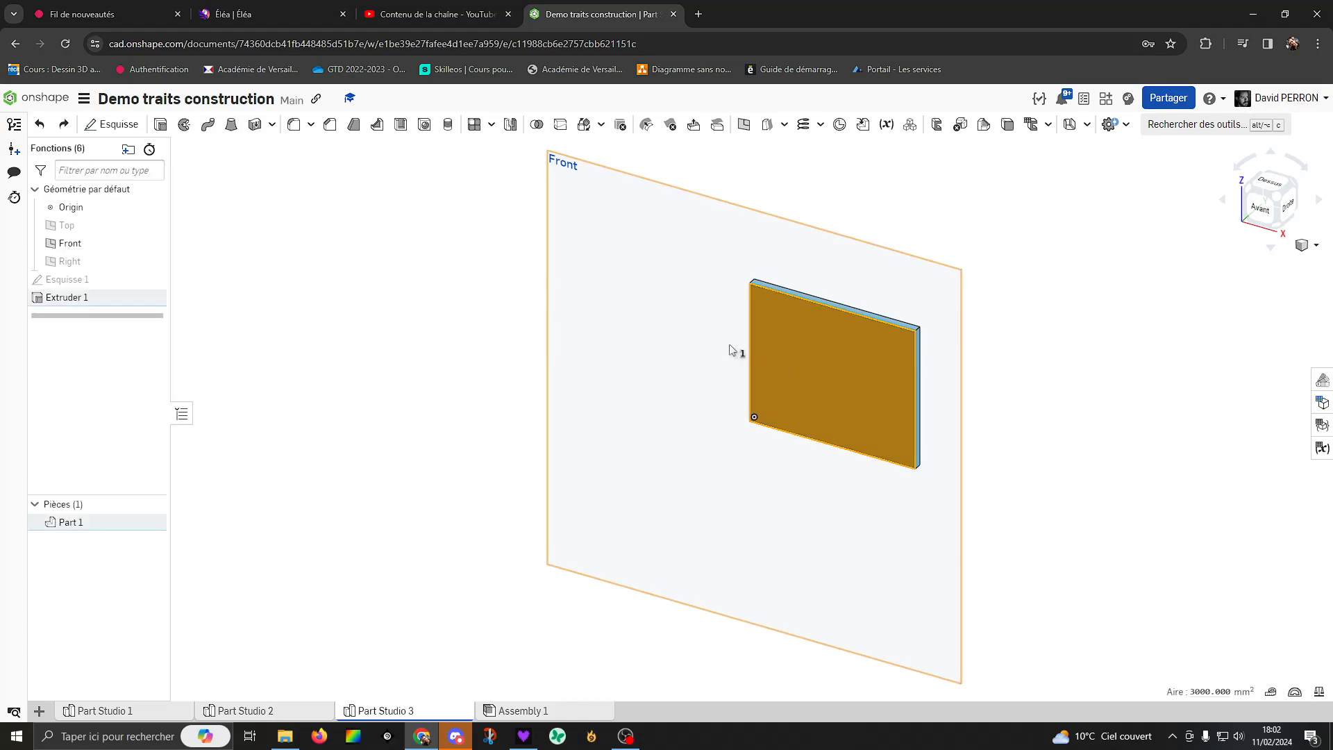
left_click(106, 128)
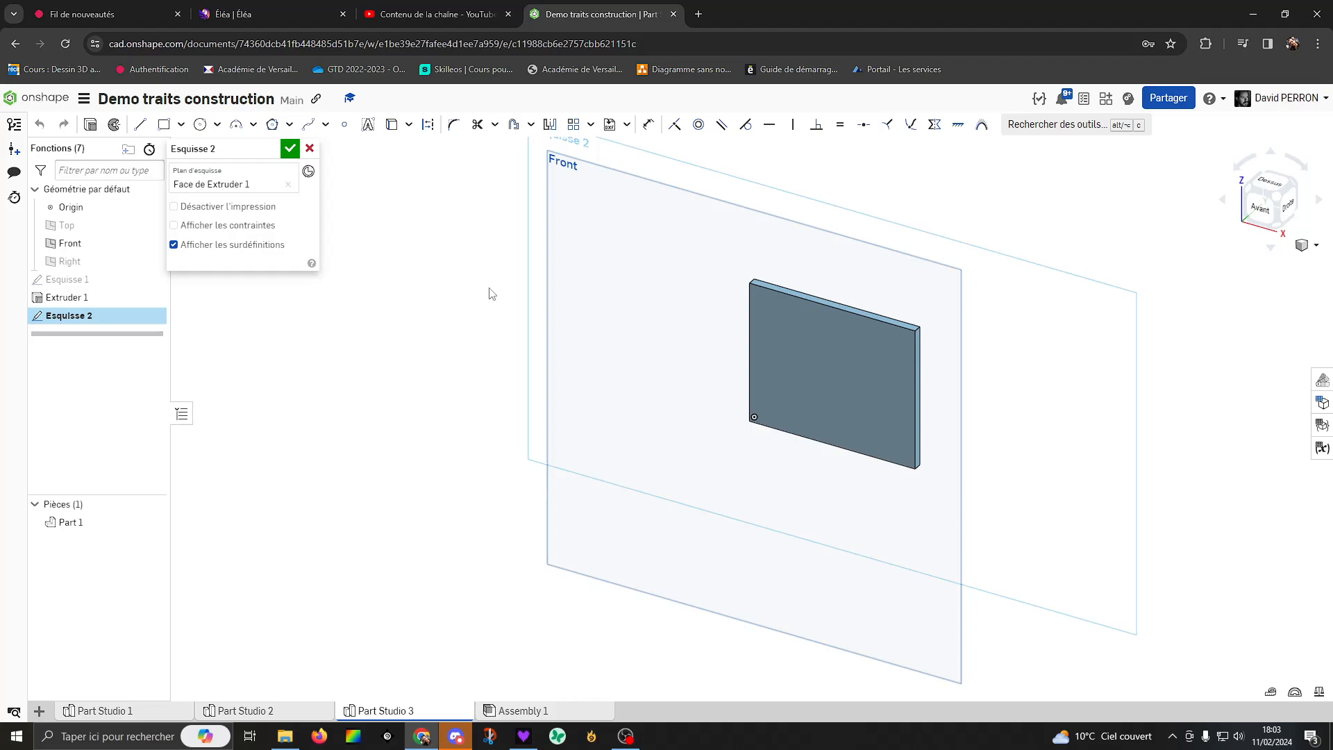
left_click(1260, 209)
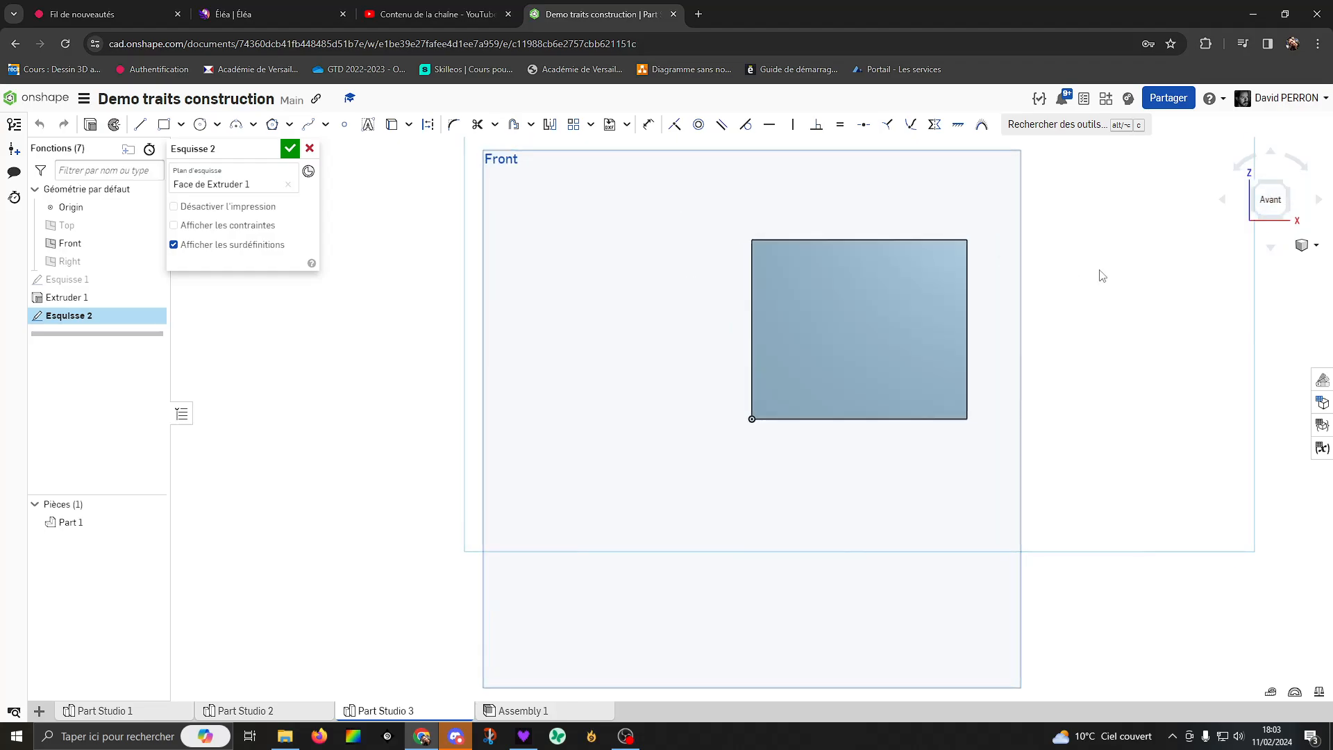
scroll(1124, 329, "up", 5)
middle_click_drag(1041, 306, 940, 405)
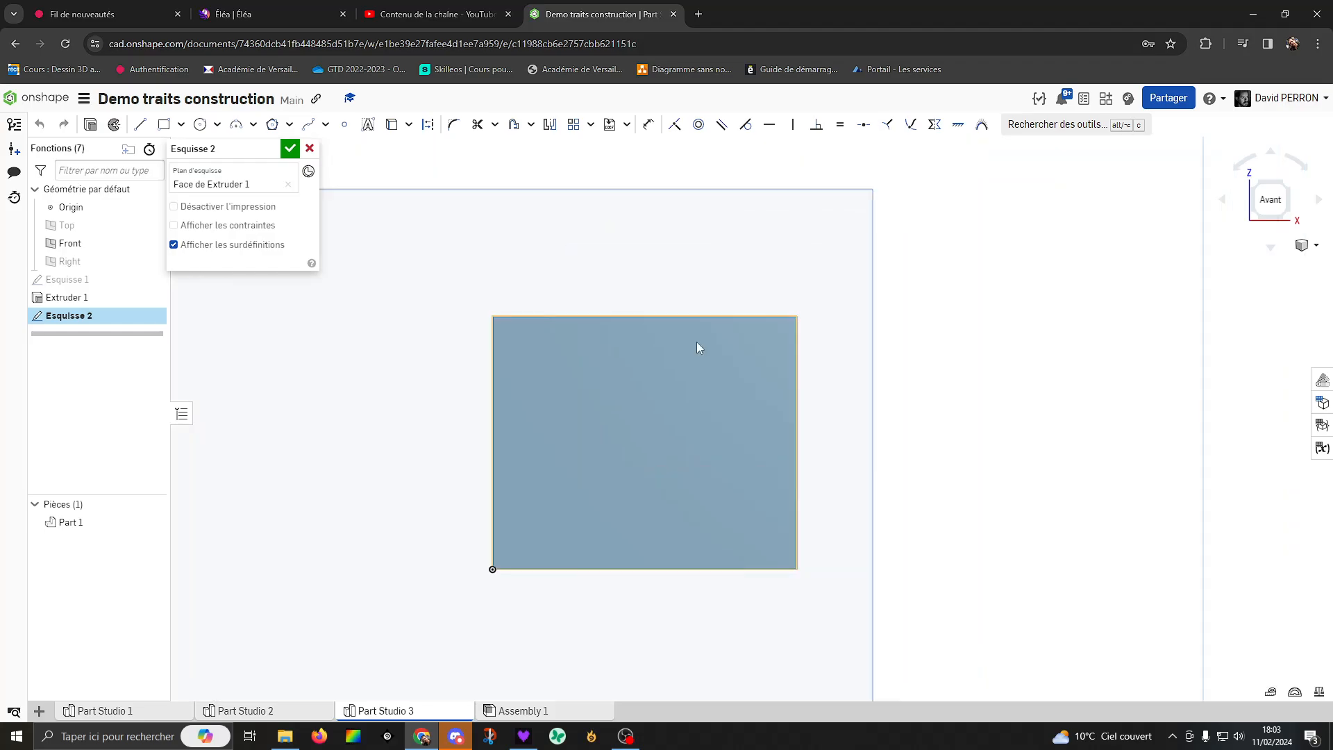
Sketch two crossing oblique lines, about 35 mm and 30 mm long, in the upper part of the plate's face
left_click(141, 126)
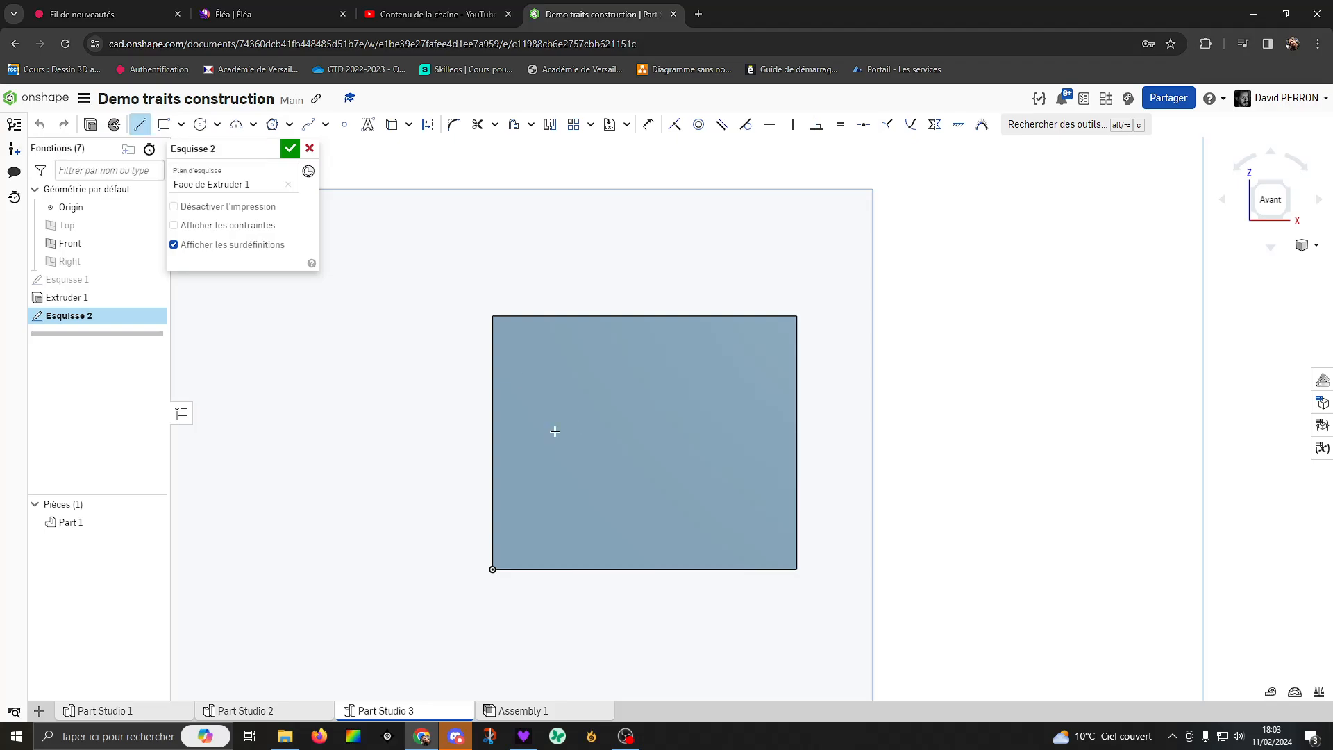
left_click(555, 432)
left_click(724, 380)
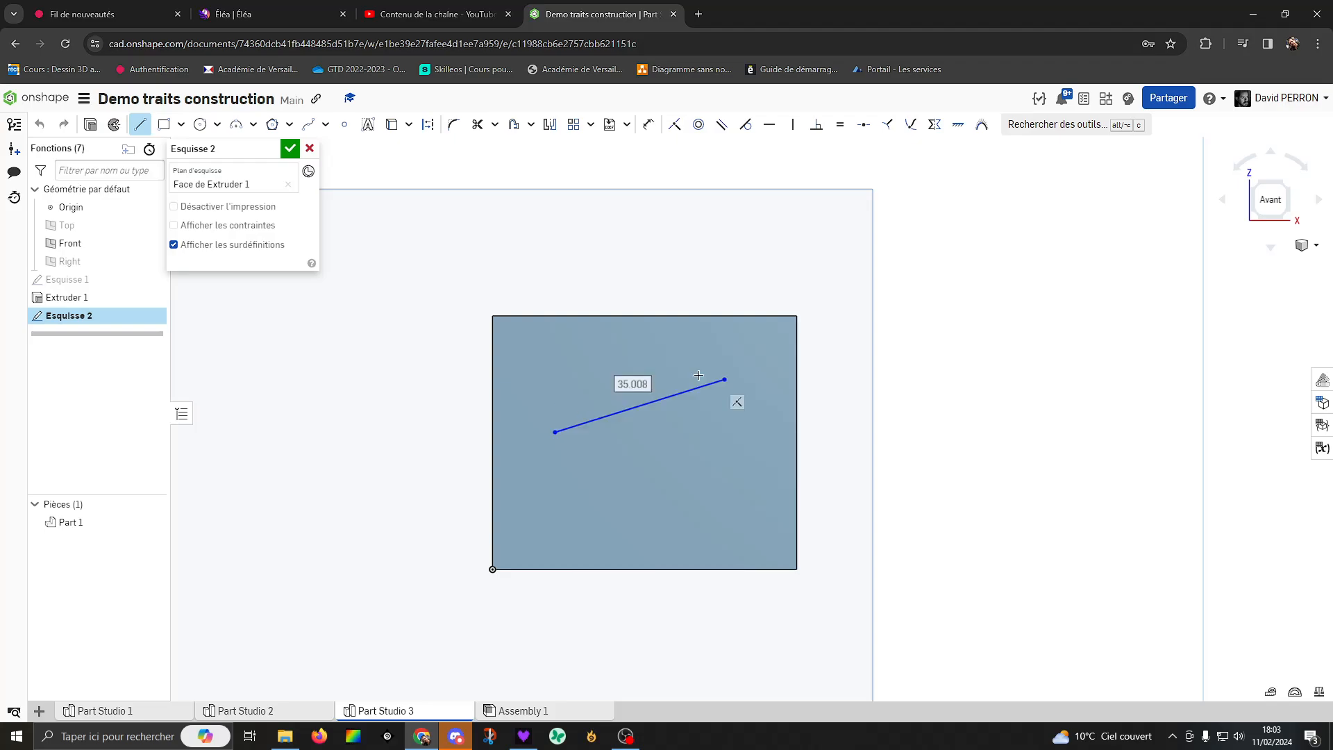
left_click(584, 370)
left_click(723, 433)
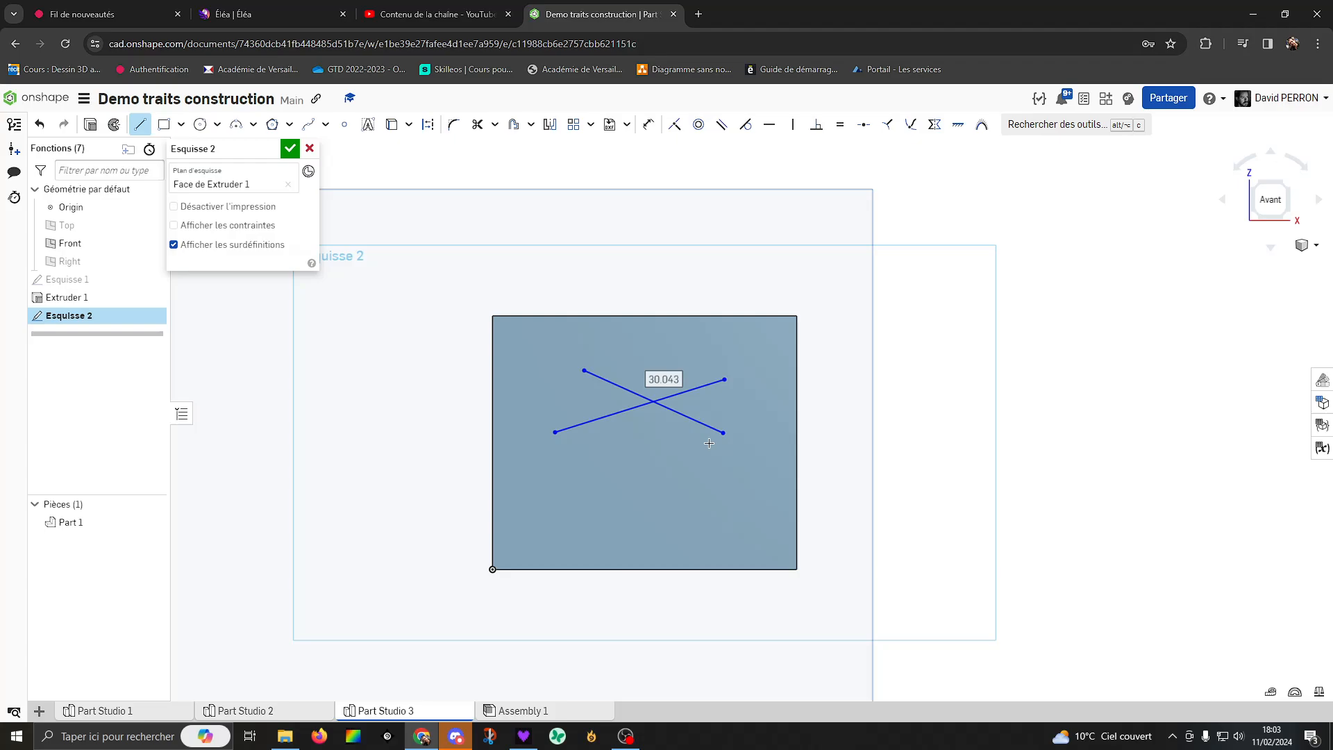
left_click(142, 127)
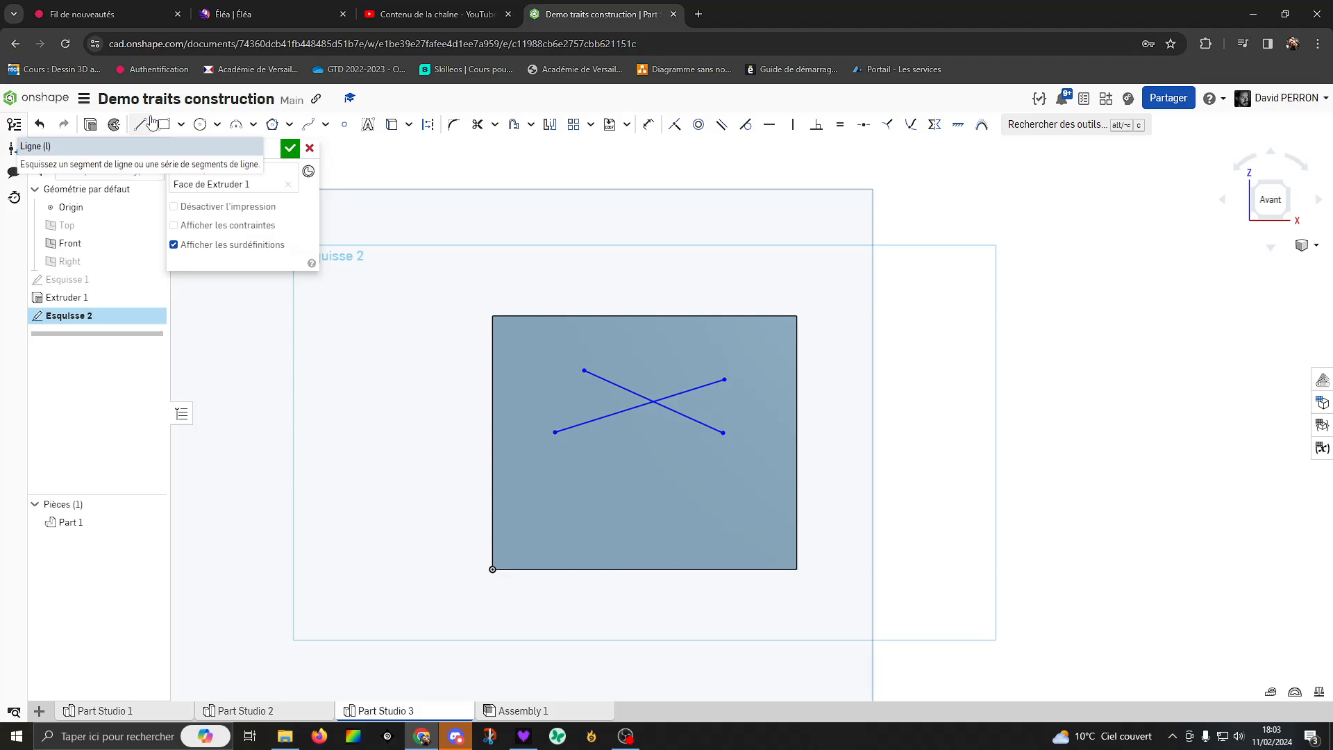
Constrain the two crossing lines to be perpendicular and make the longer one horizontal
left_click(605, 384)
left_click(622, 410)
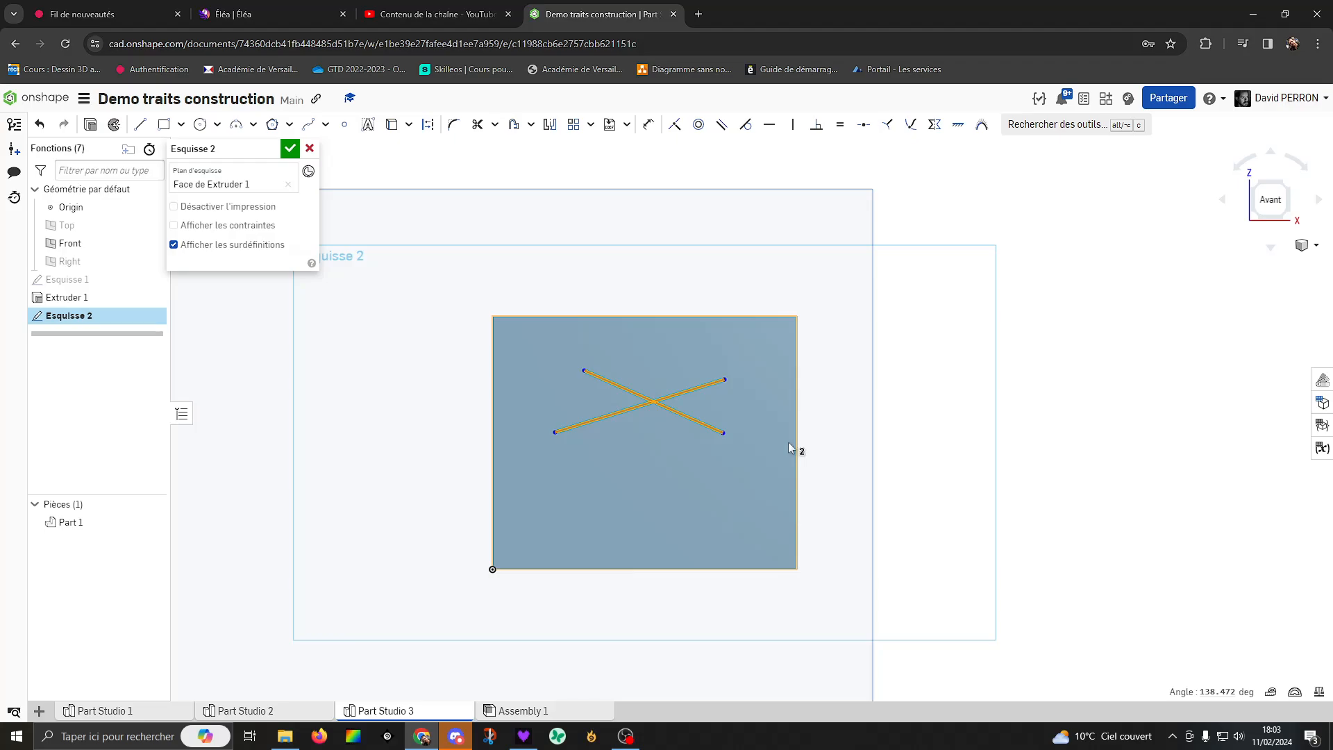
left_click(816, 128)
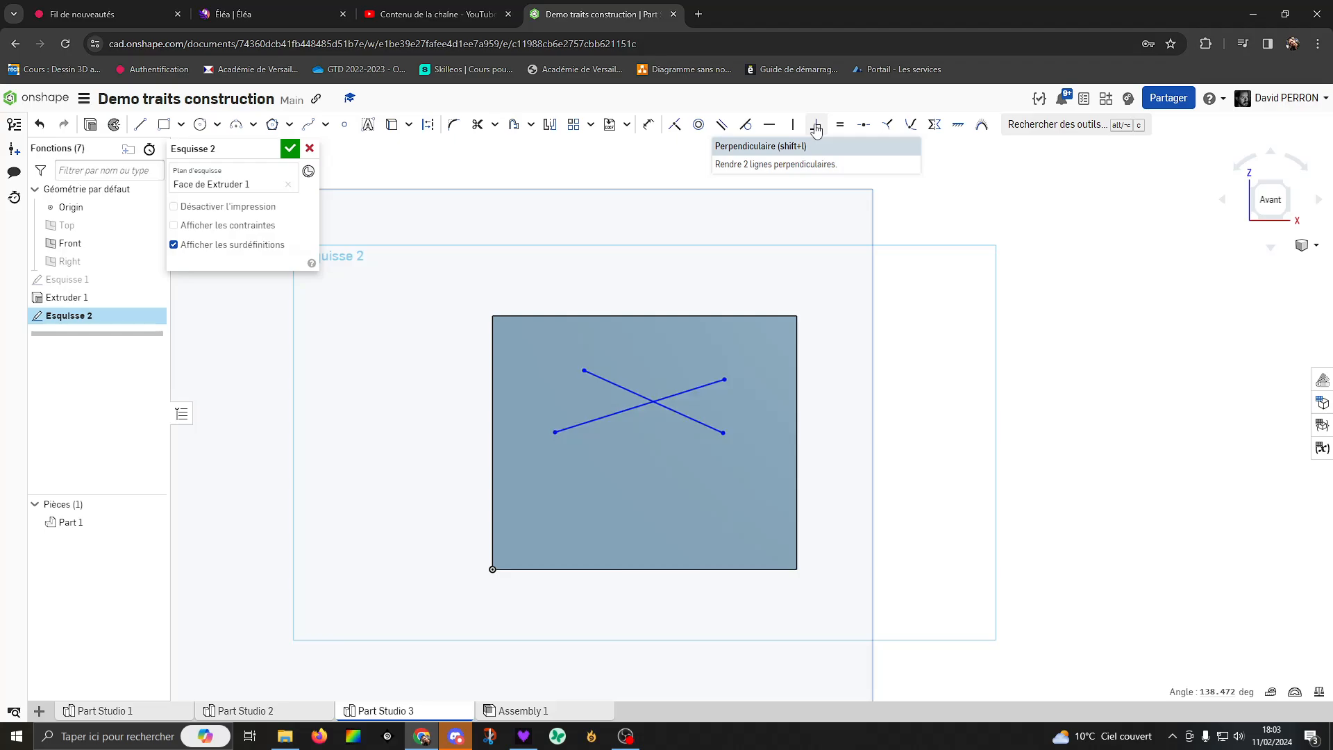
left_click(690, 393)
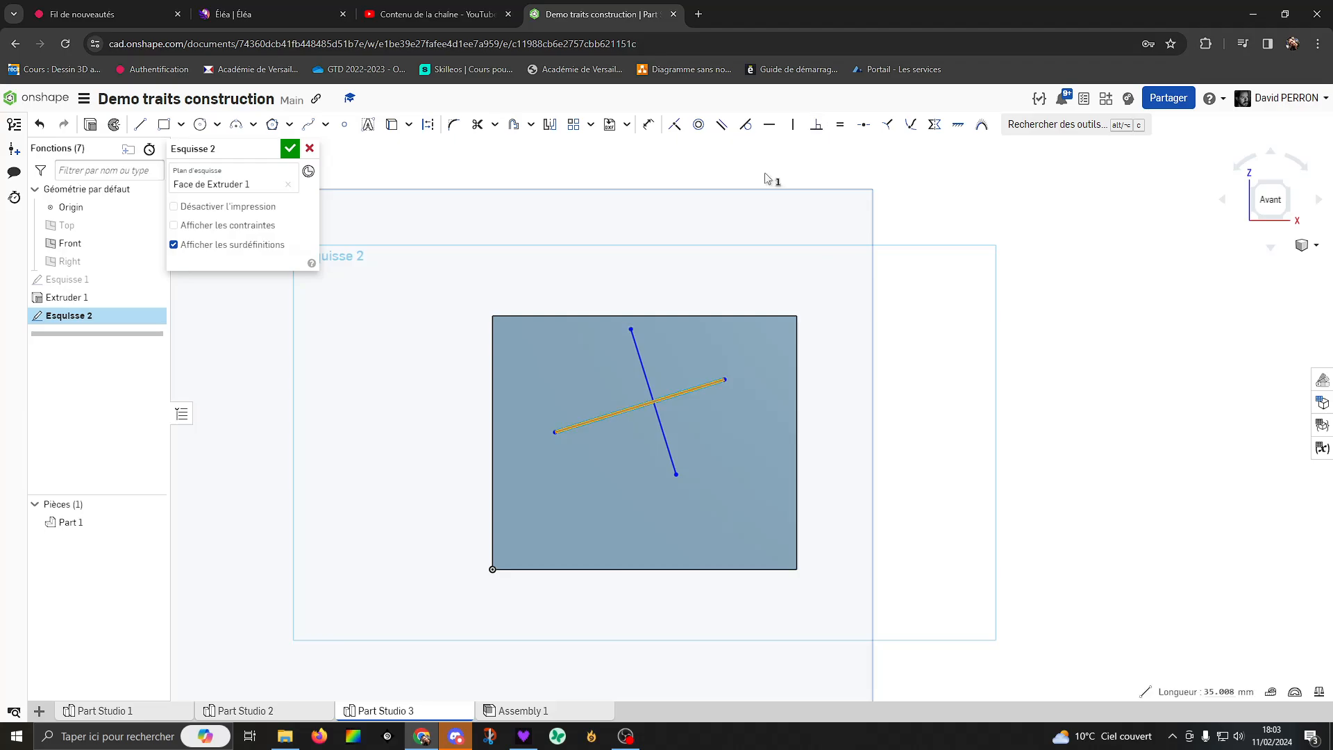
left_click(769, 127)
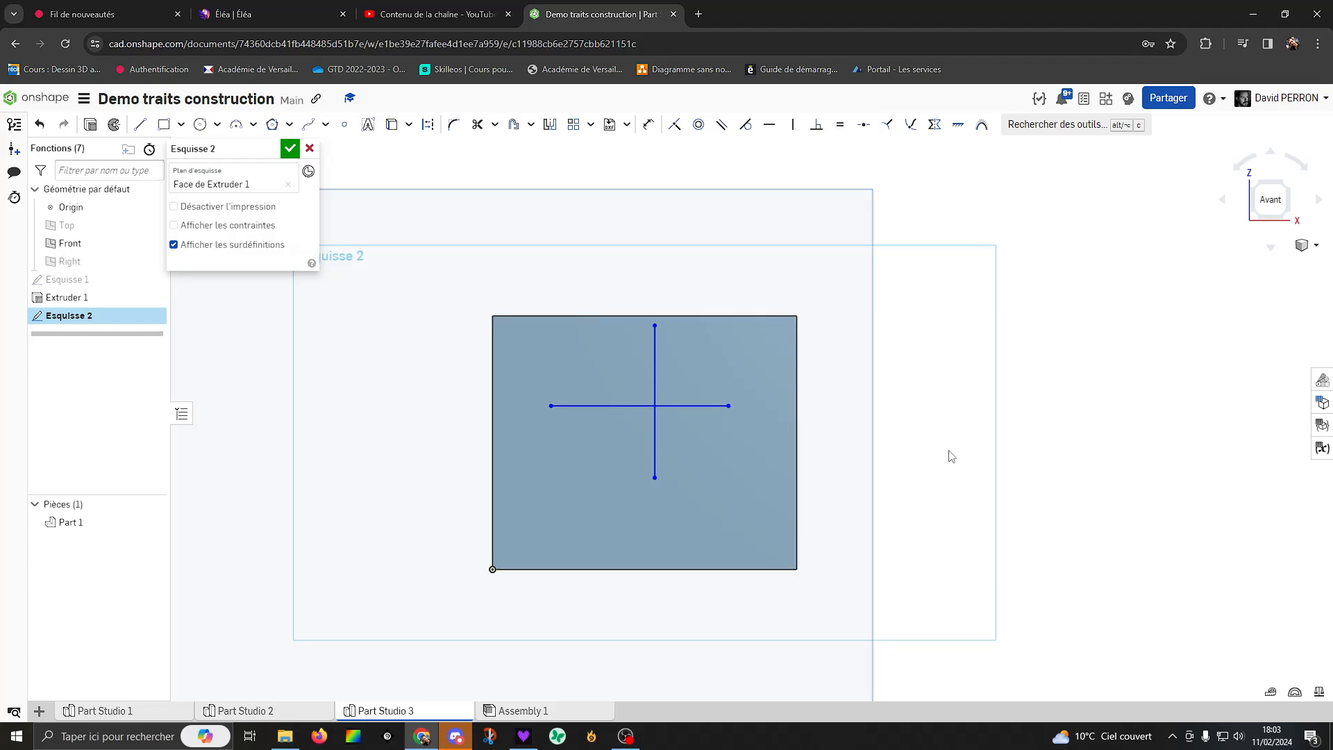
Dimension the vertical line's upper and lower endpoints at 10 mm each from the horizontal line
left_click(648, 125)
left_click(619, 406)
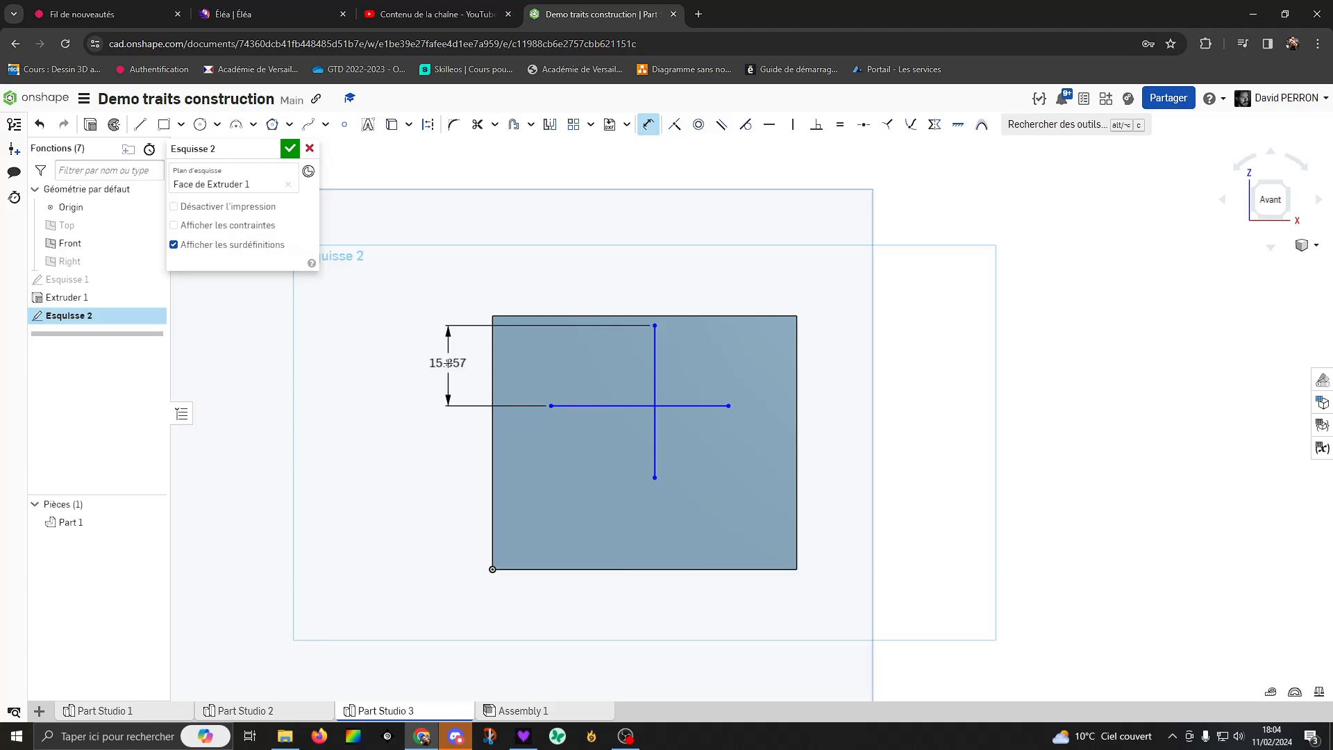
left_click(448, 363)
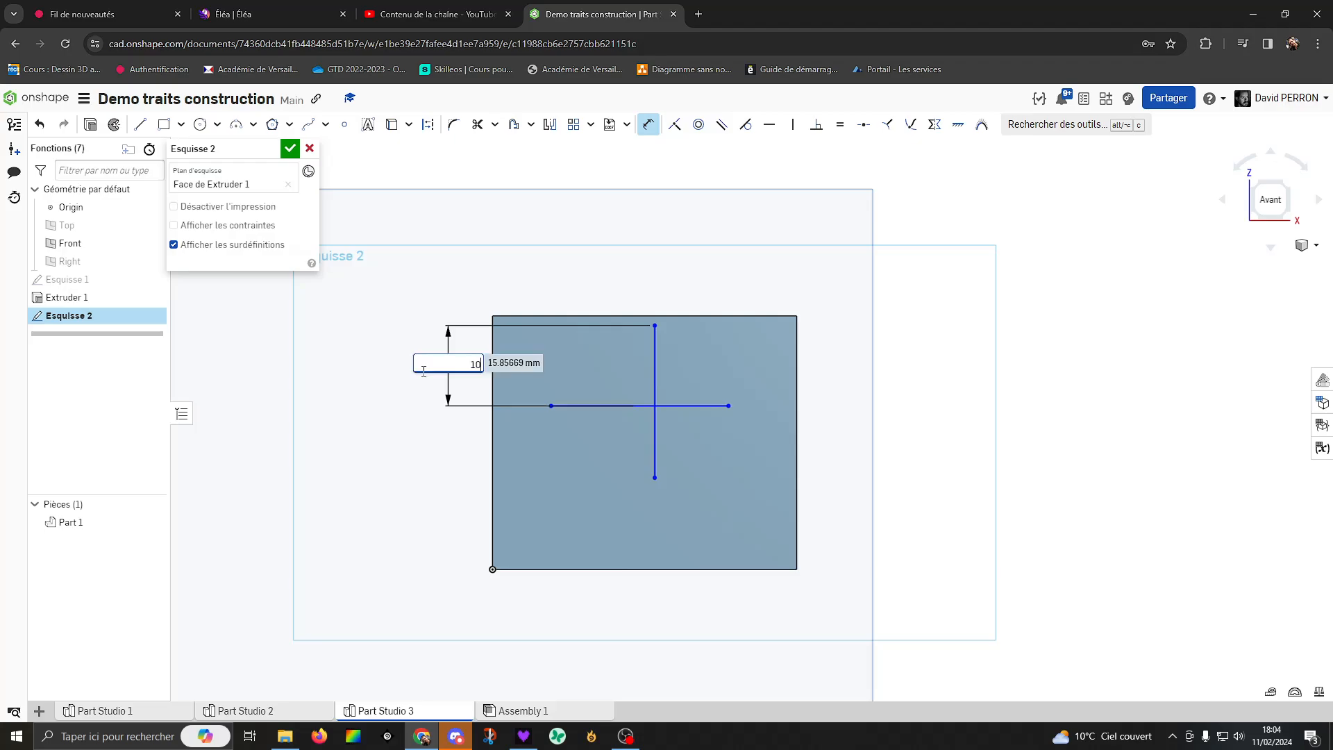
type("10")
key("Return")
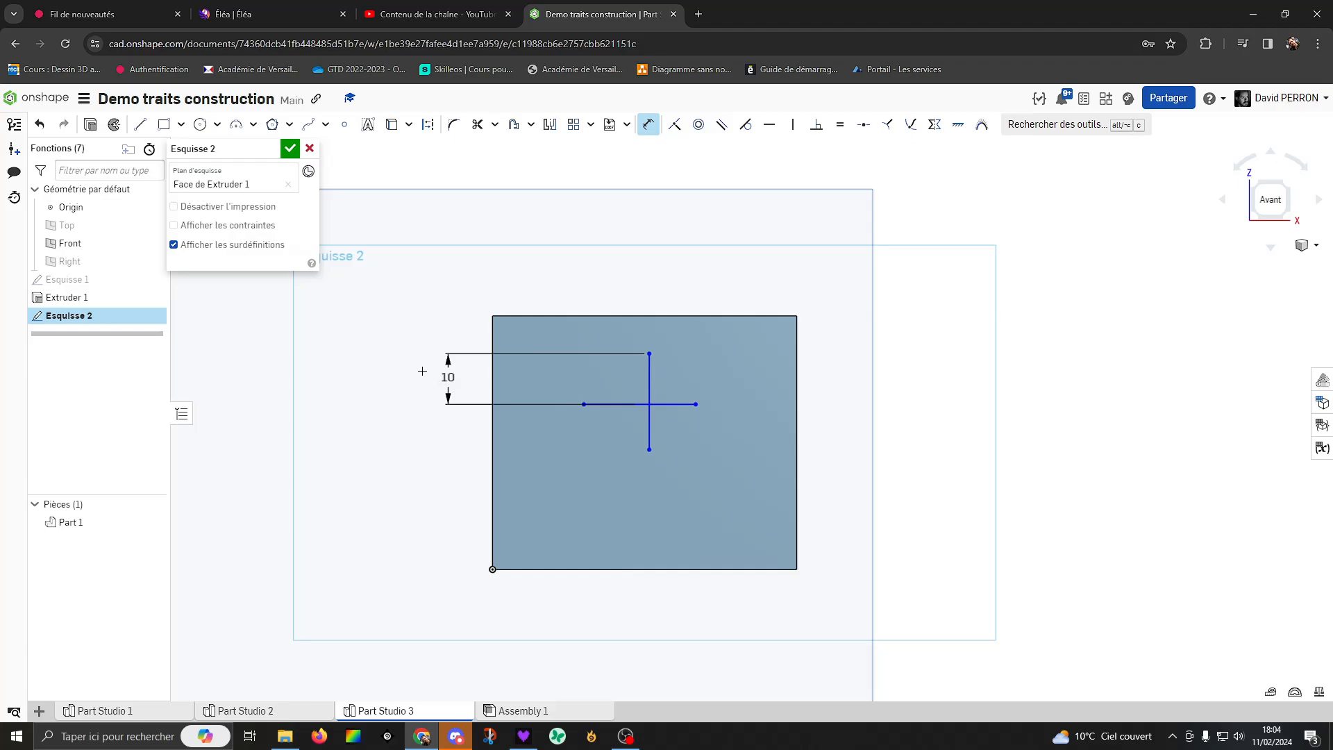
left_click(663, 405)
left_click(454, 423)
type("10")
key("Return")
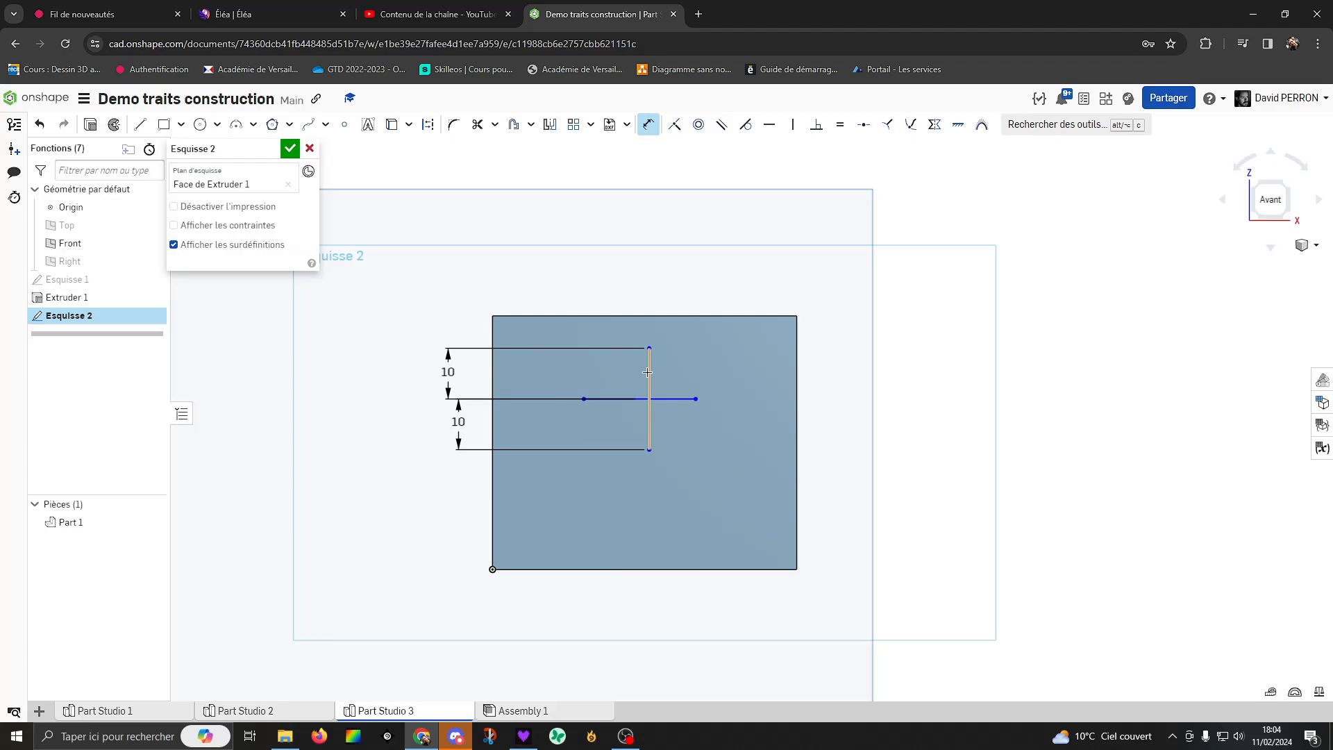
Dimension the horizontal line's left and right endpoints at 20 mm each from the vertical line
left_click(647, 373)
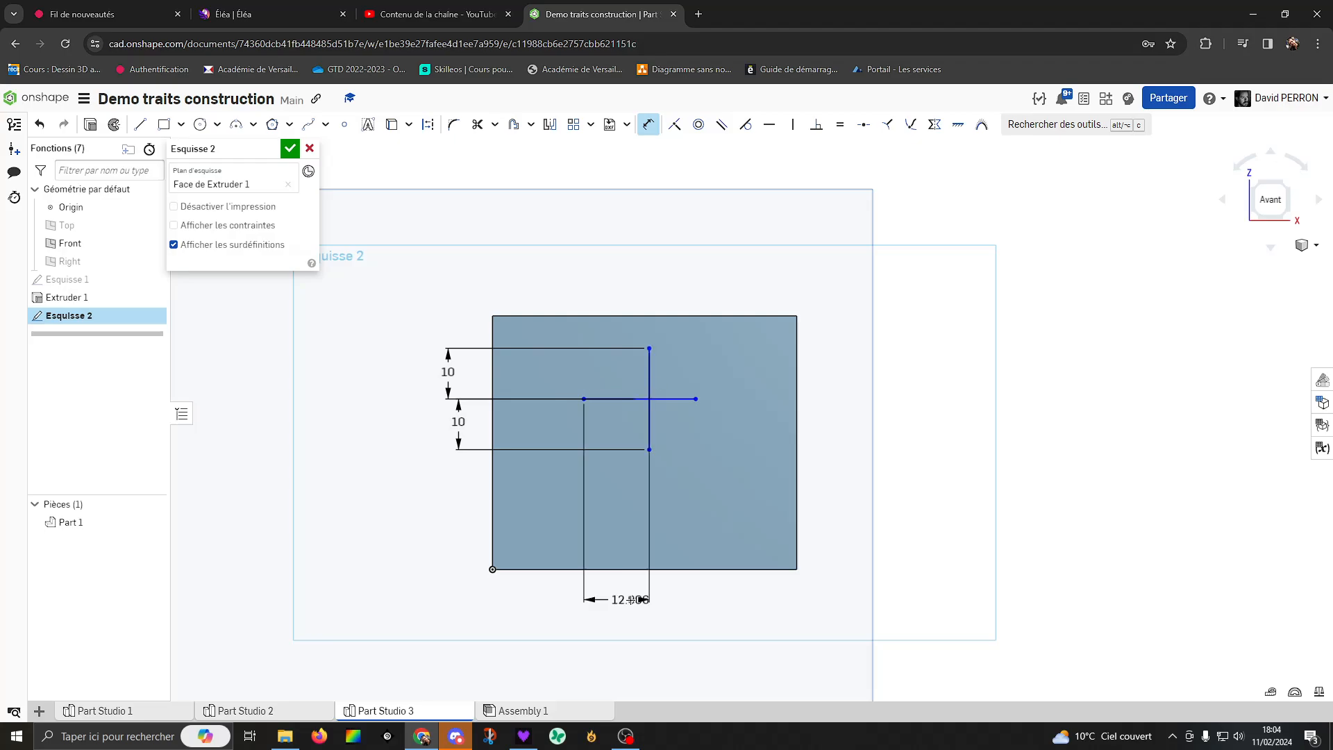
left_click(629, 599)
type("20")
key("Return")
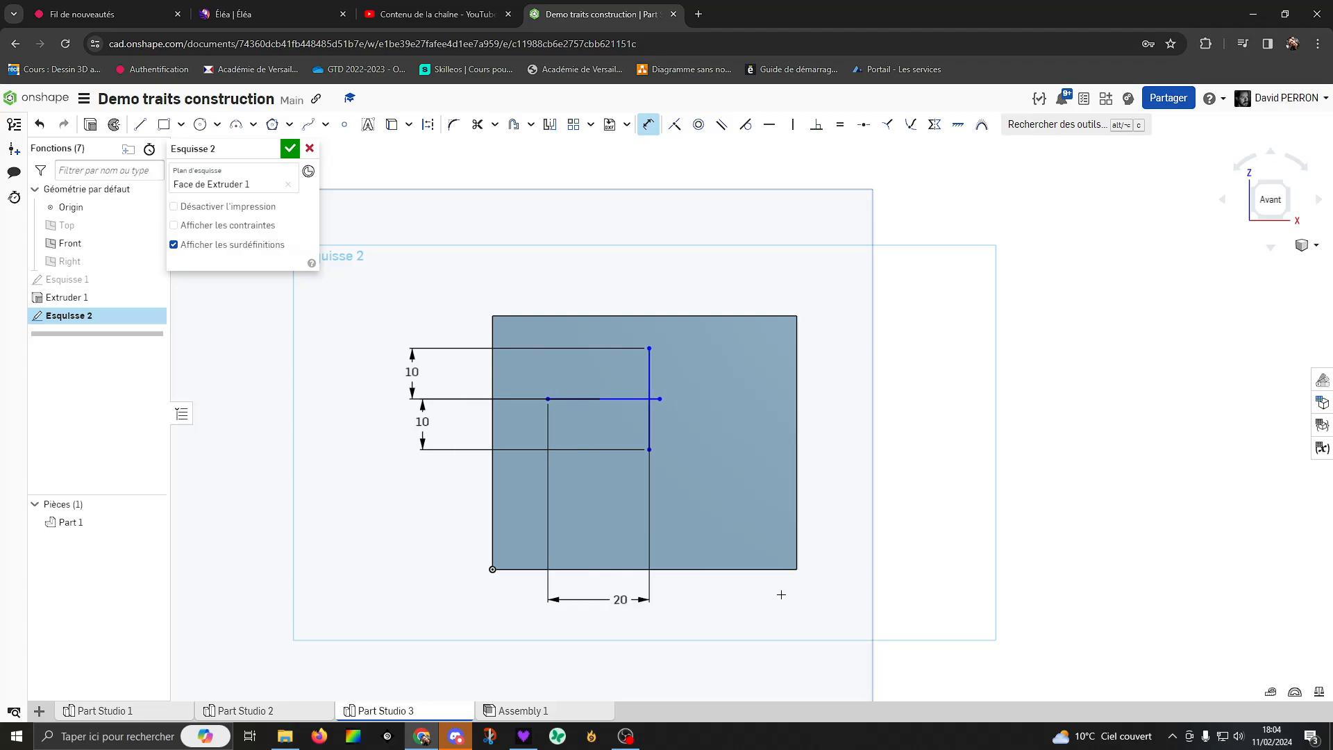
left_click(649, 383)
left_click(663, 594)
type("20")
key("Return")
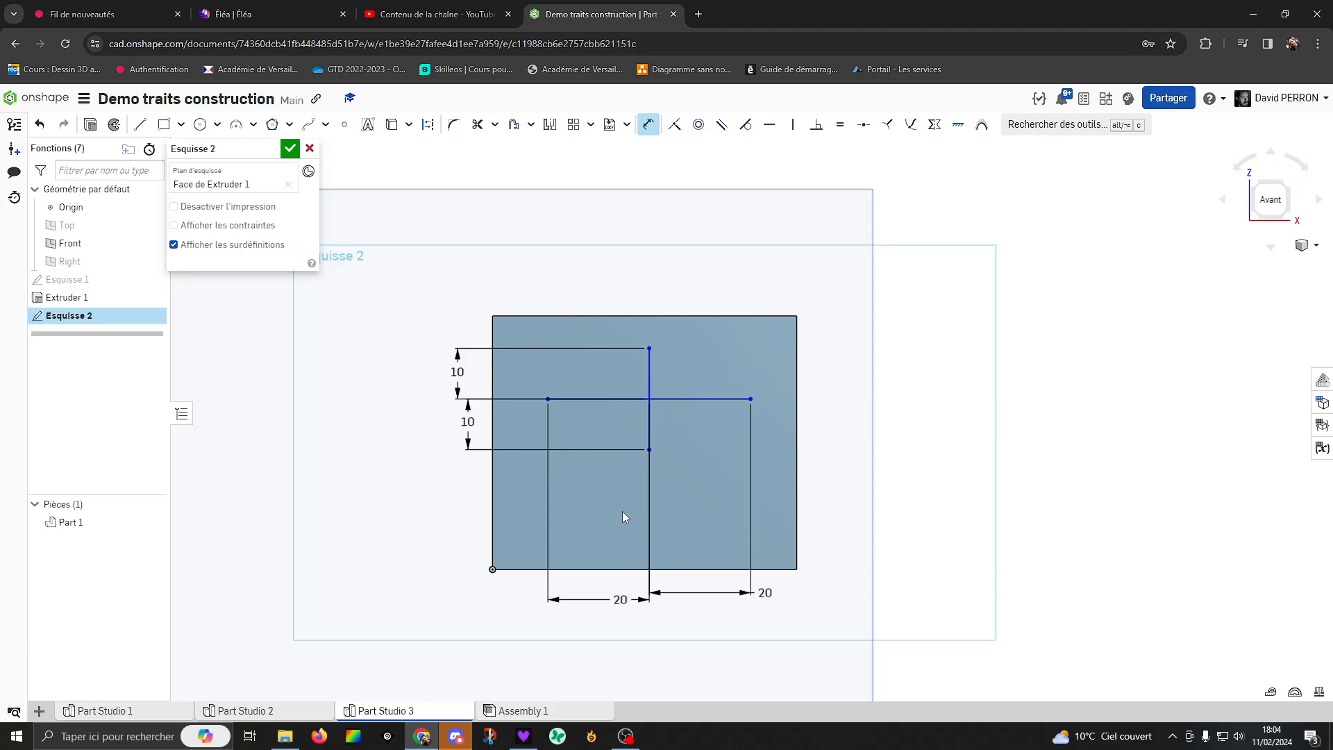
Draw a closed rhombus with four lines joining the endpoints of the crossing axes
key("l")
left_click(548, 399)
left_click(649, 348)
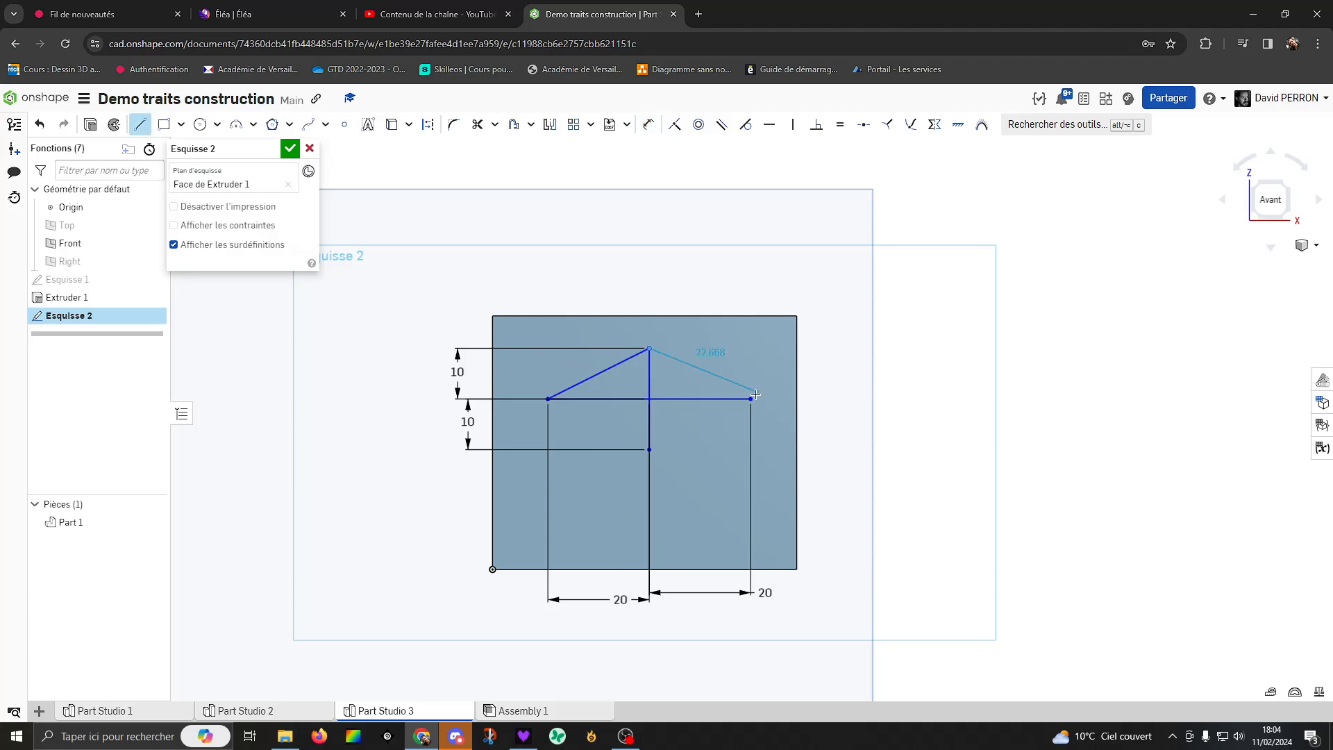
left_click(751, 398)
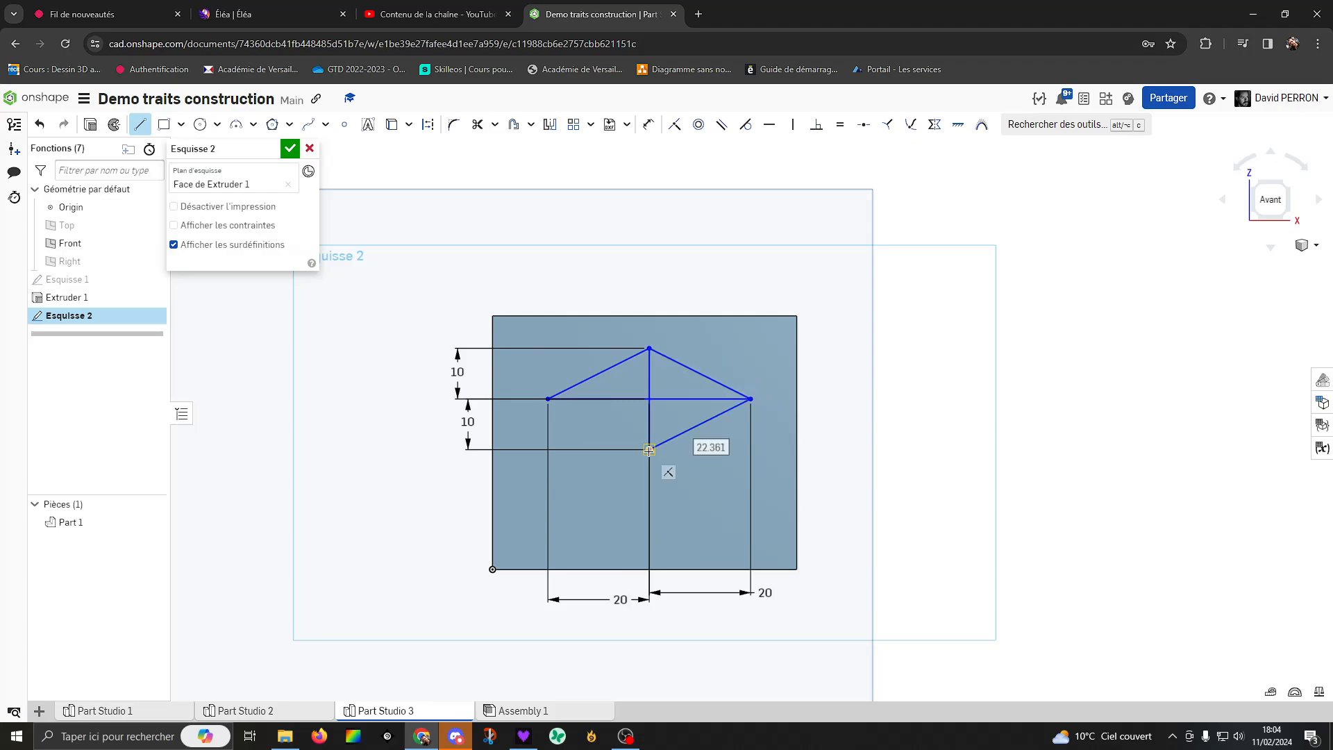
left_click(649, 449)
left_click(548, 398)
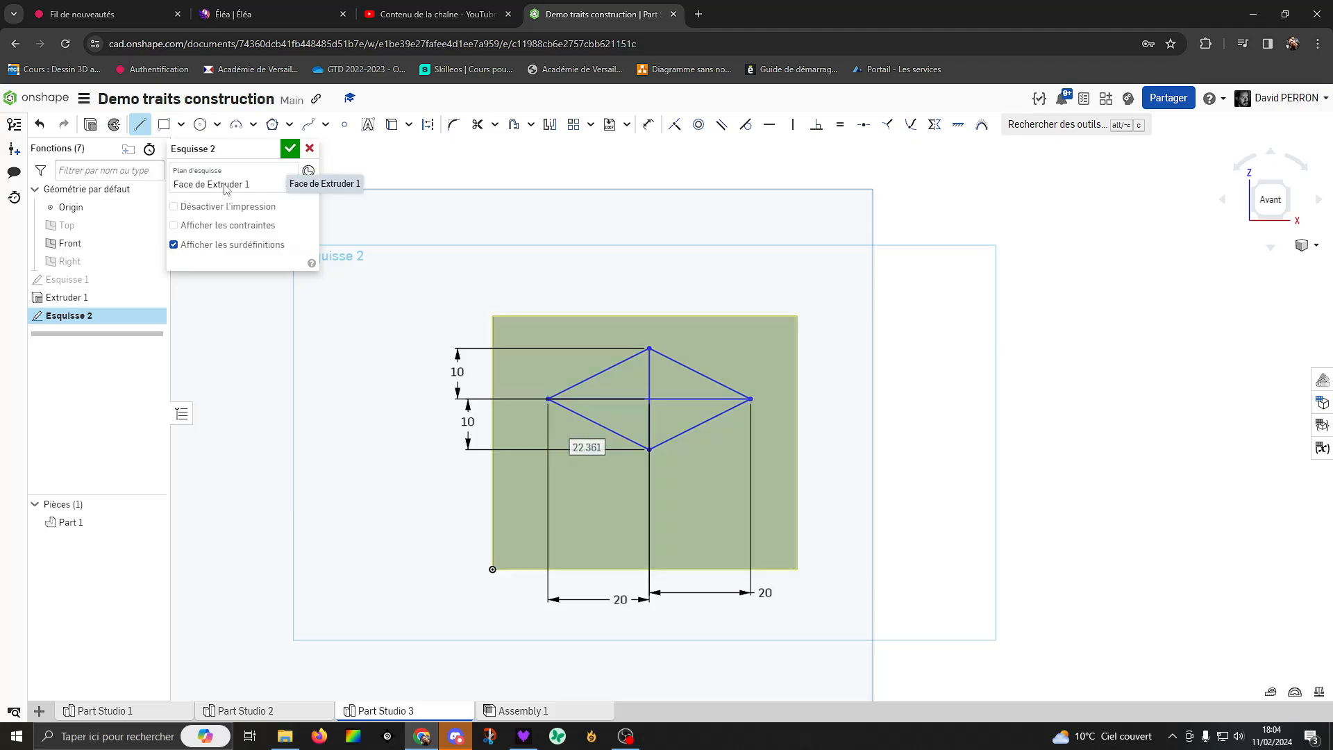
Convert the rhombus's vertical and horizontal diagonals to construction lines
left_click(649, 392)
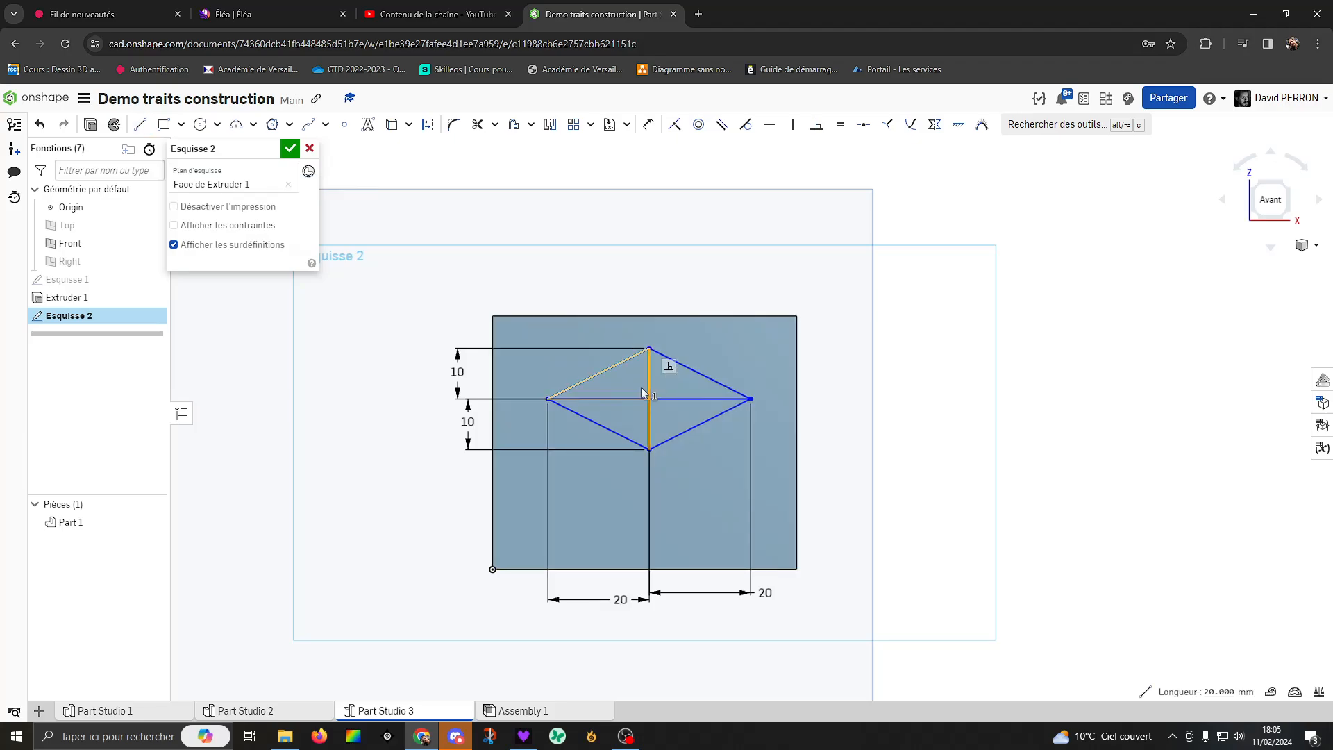
left_click(640, 397)
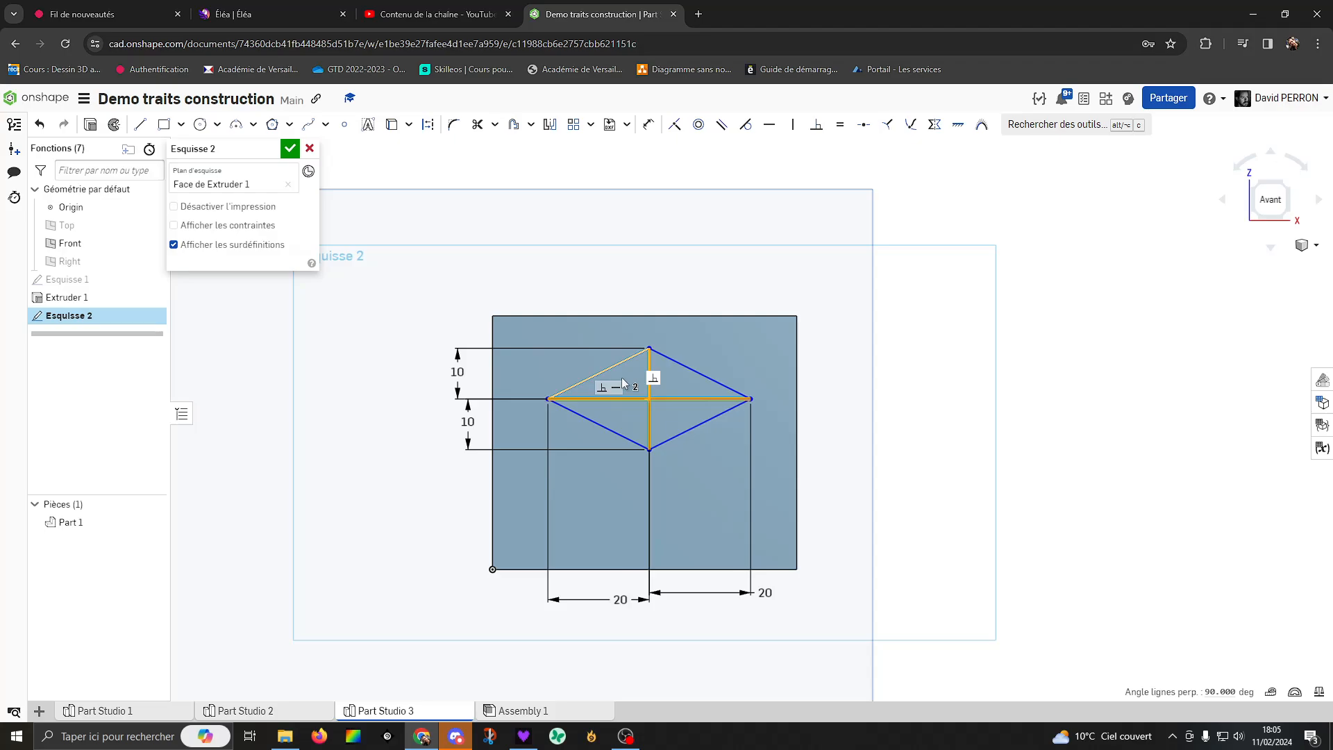
left_click(428, 131)
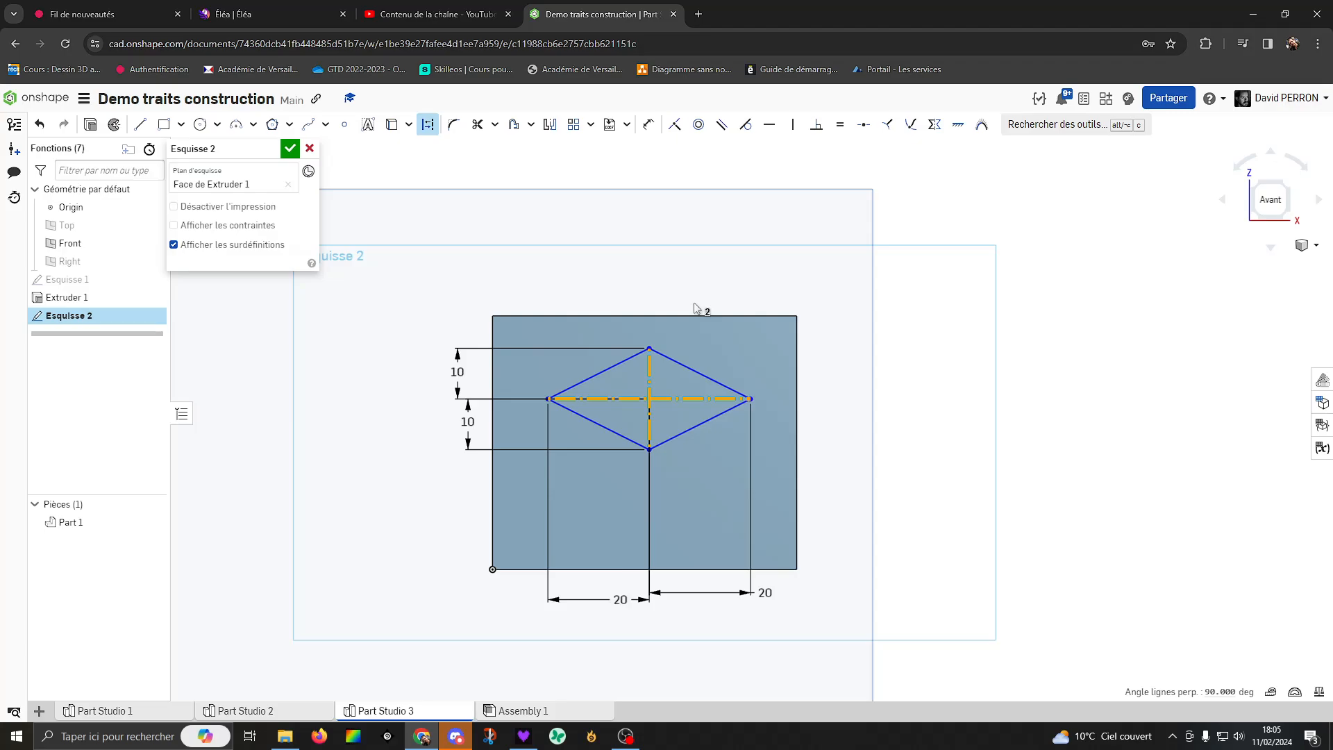
Place a sketch point at the intersection of the two construction lines
left_click(648, 126)
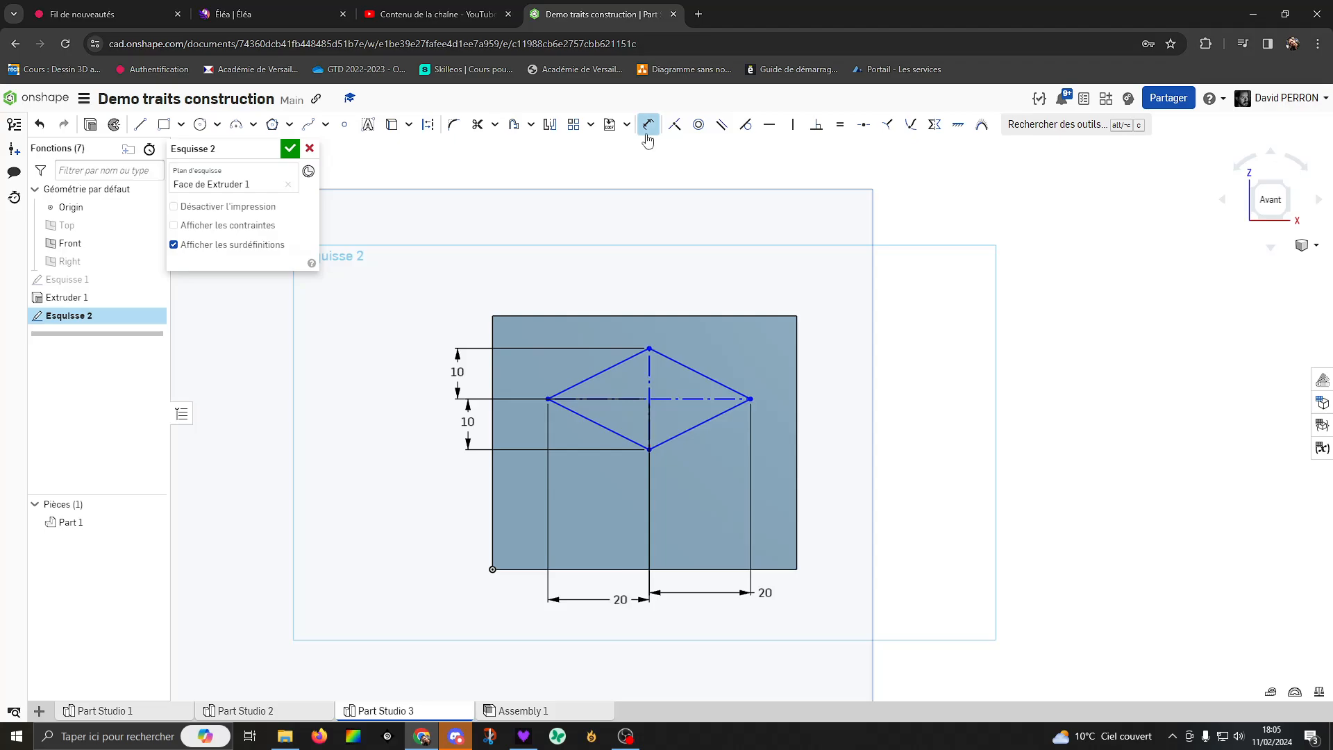
left_click(345, 129)
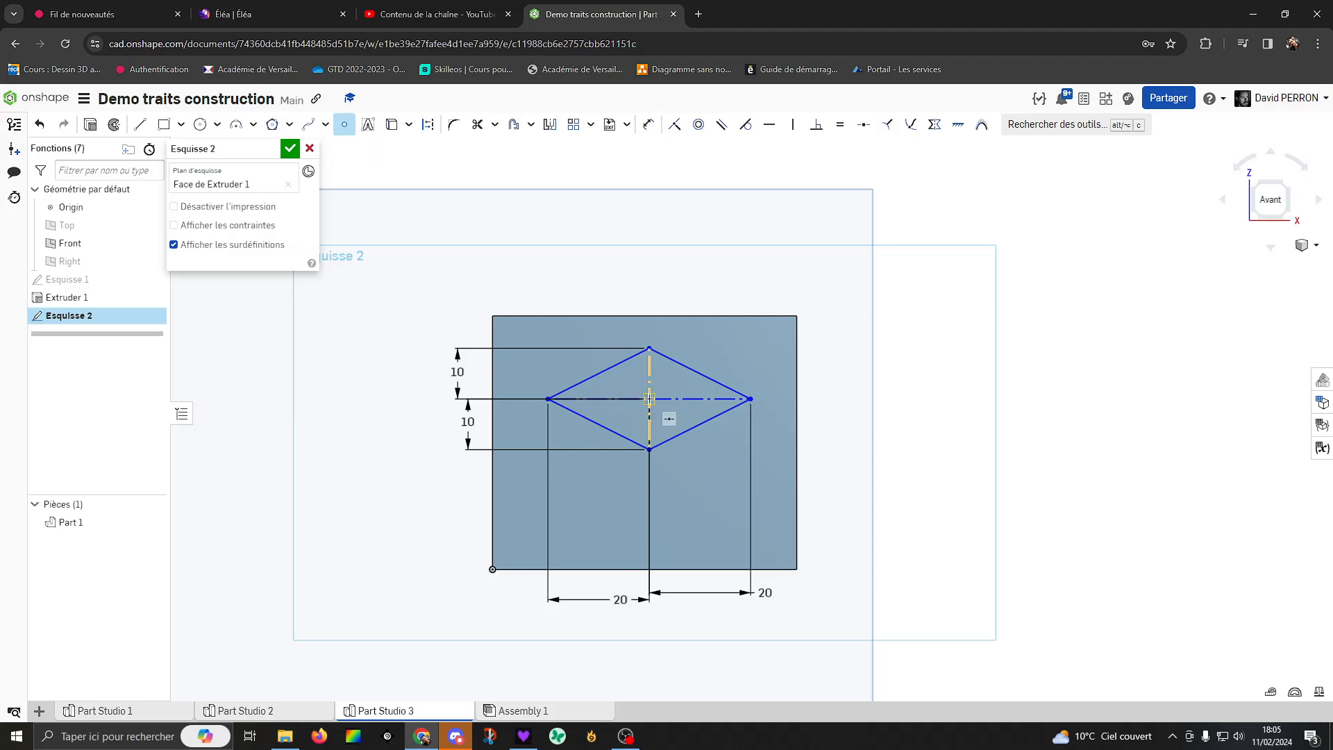
scroll(649, 400, "down", 1)
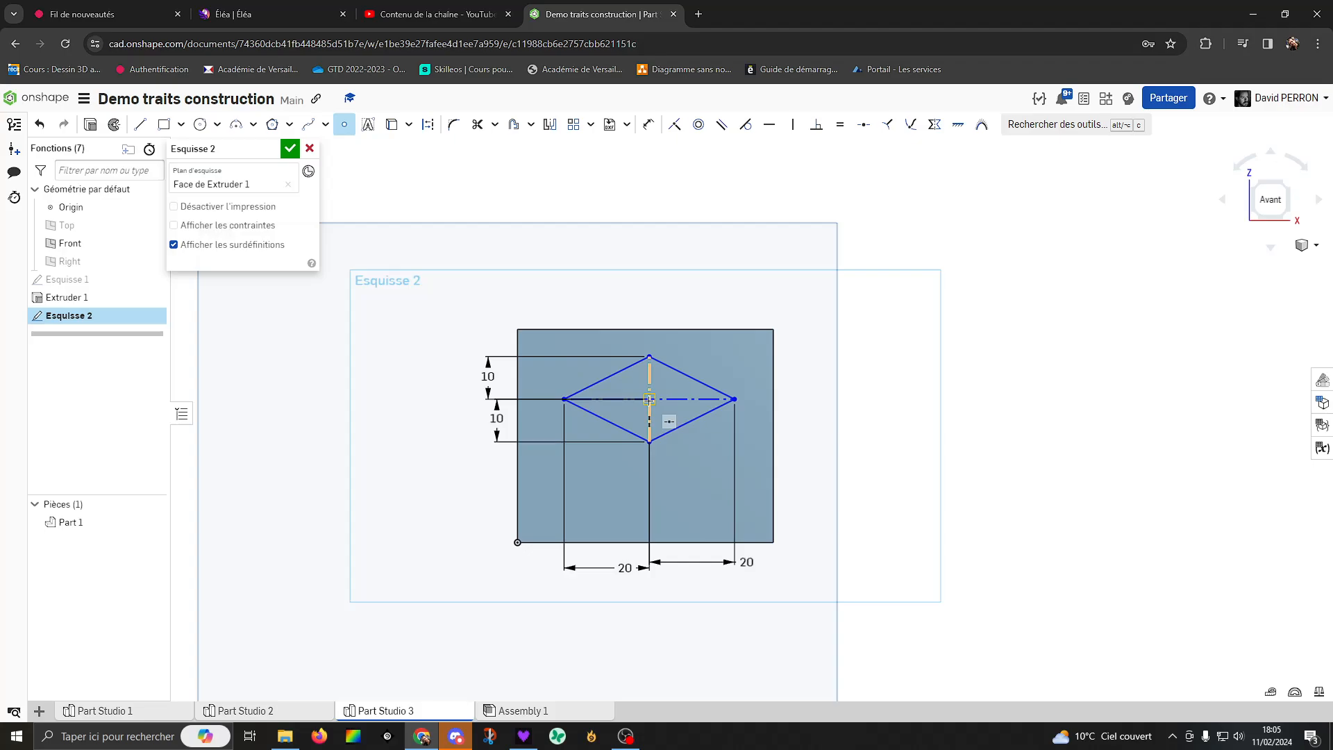
scroll(649, 399, "up", 2)
scroll(677, 406, "down", 1)
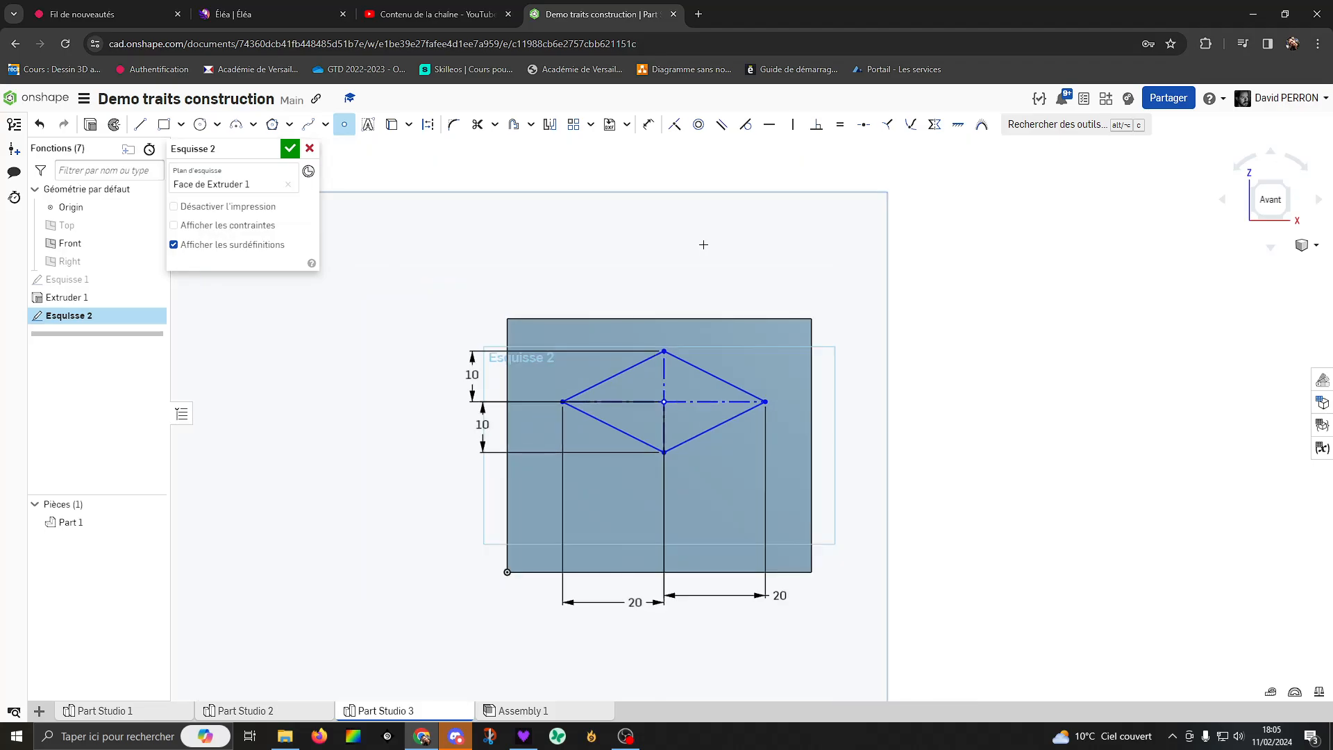
Dimension the rhombus's centre point at 25 mm from the plate's bottom edge
left_click(648, 124)
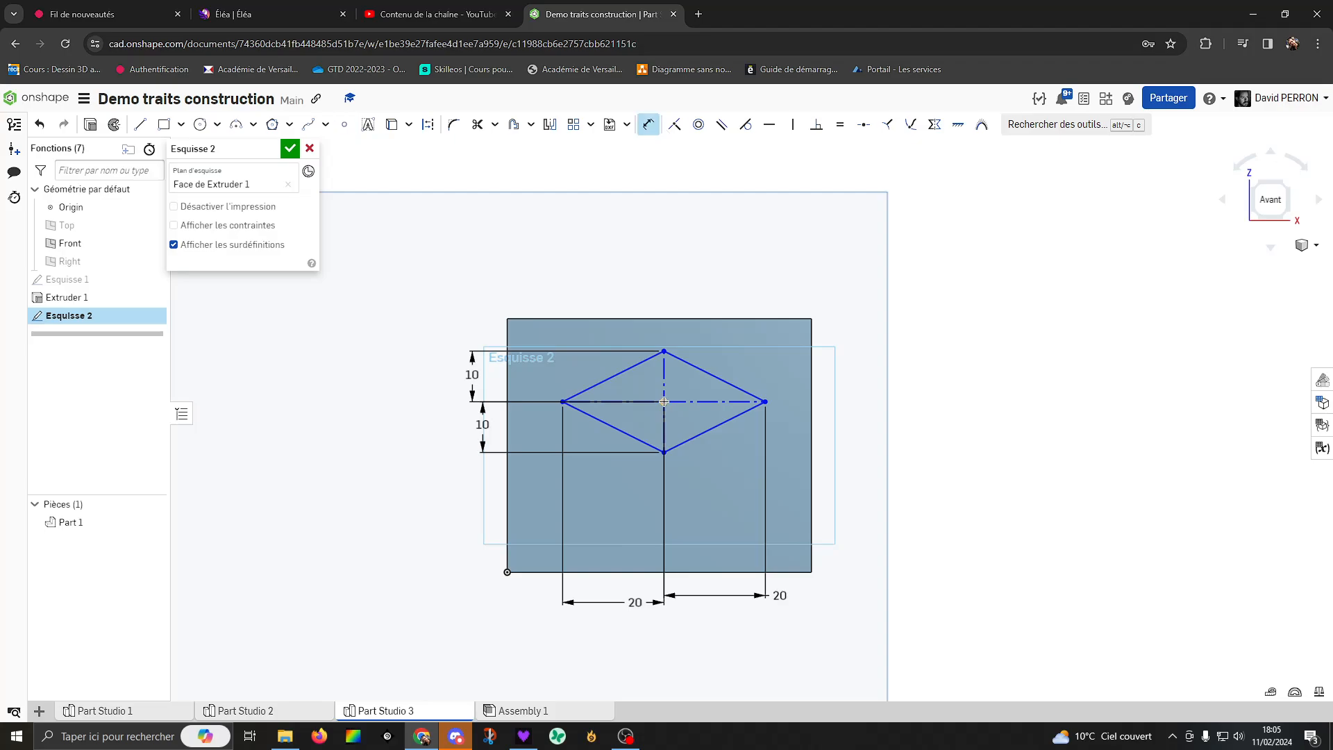
left_click(663, 401)
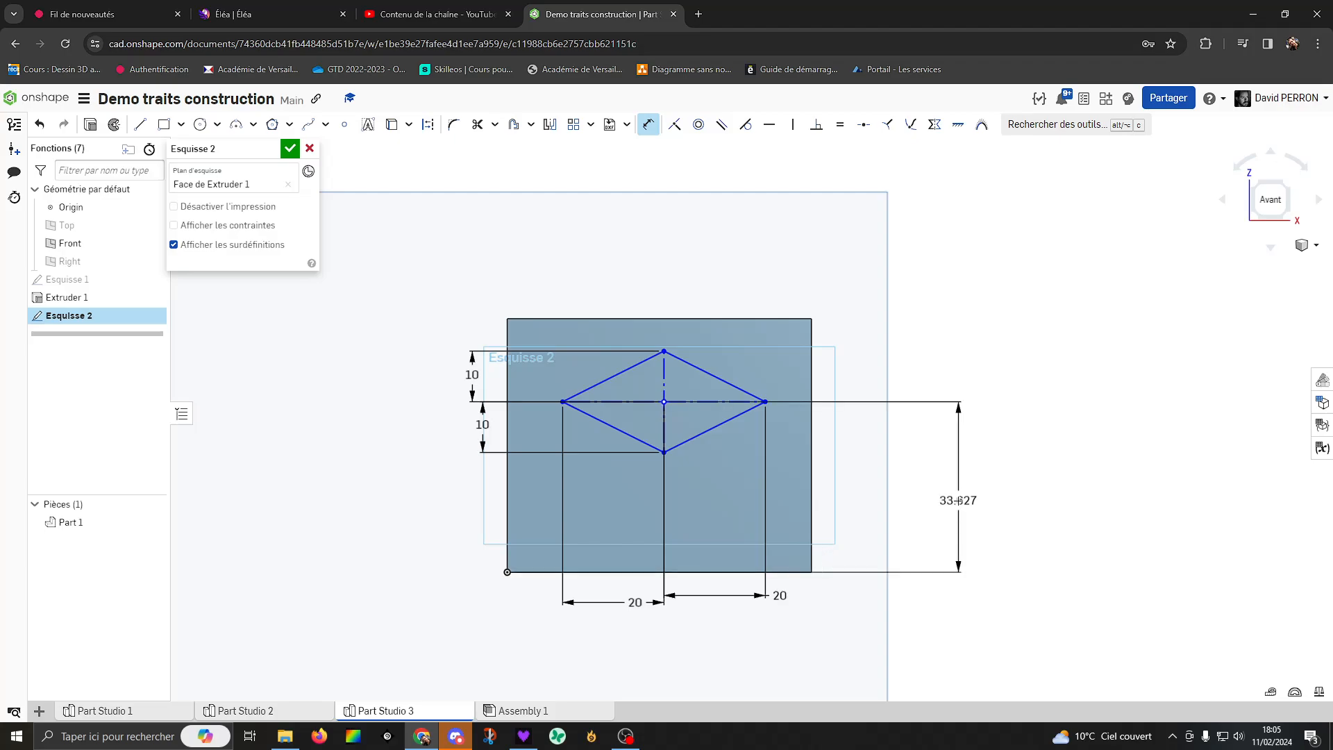
left_click(959, 500)
type("25")
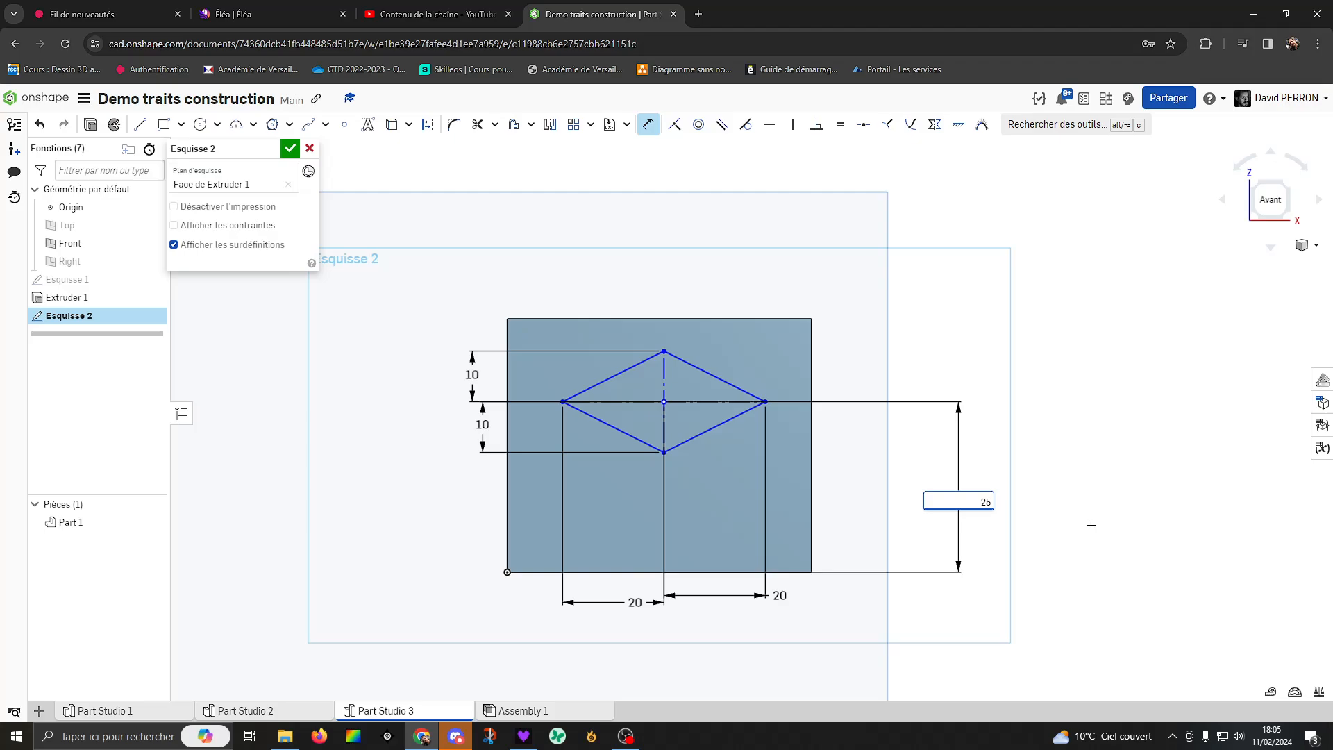
key("Return")
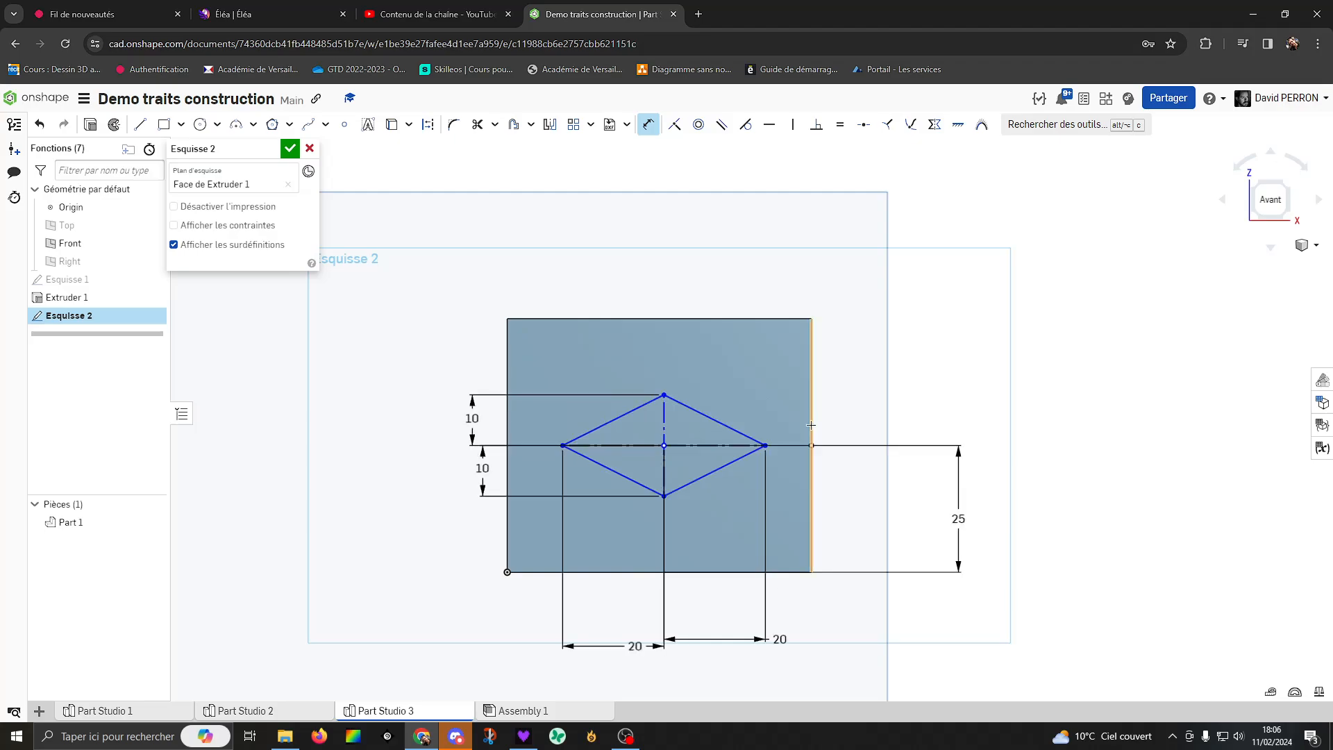
Dimension the rhombus's centre point at 30 mm from the plate's right edge
left_click(811, 425)
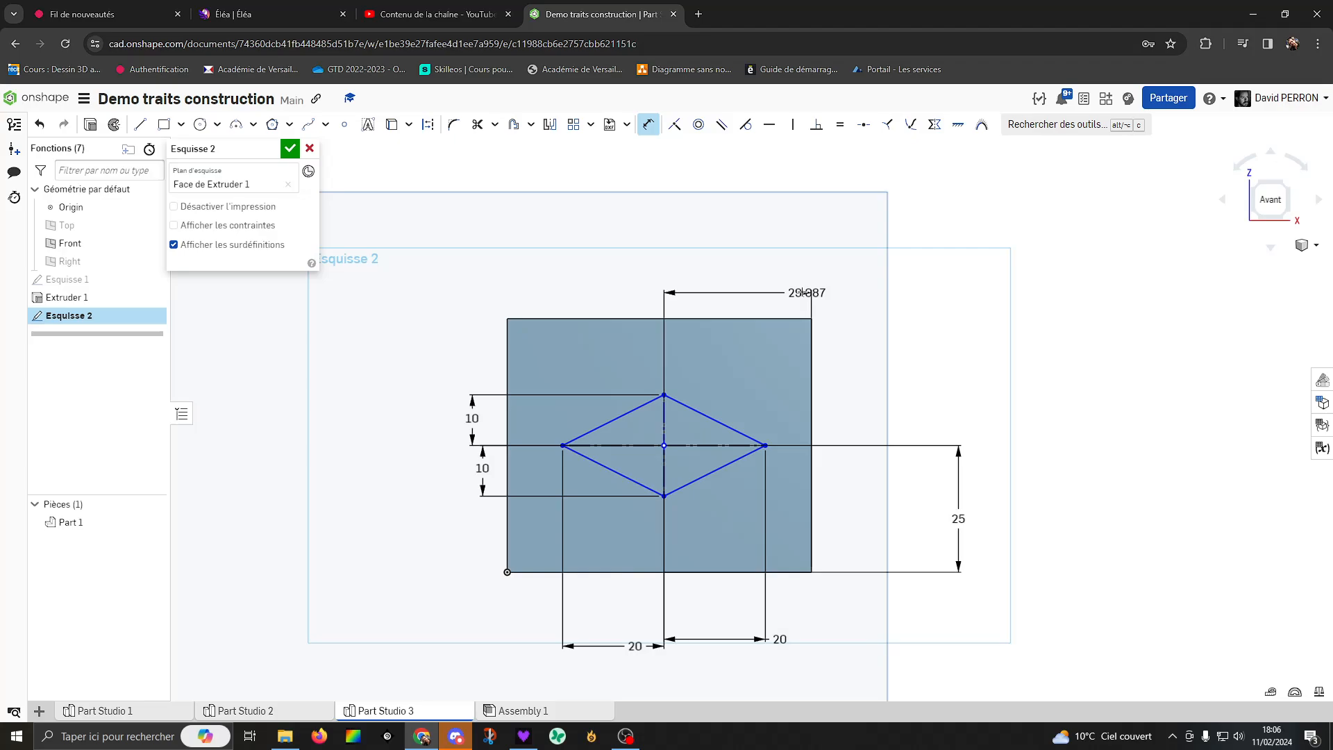
left_click(804, 292)
type("30")
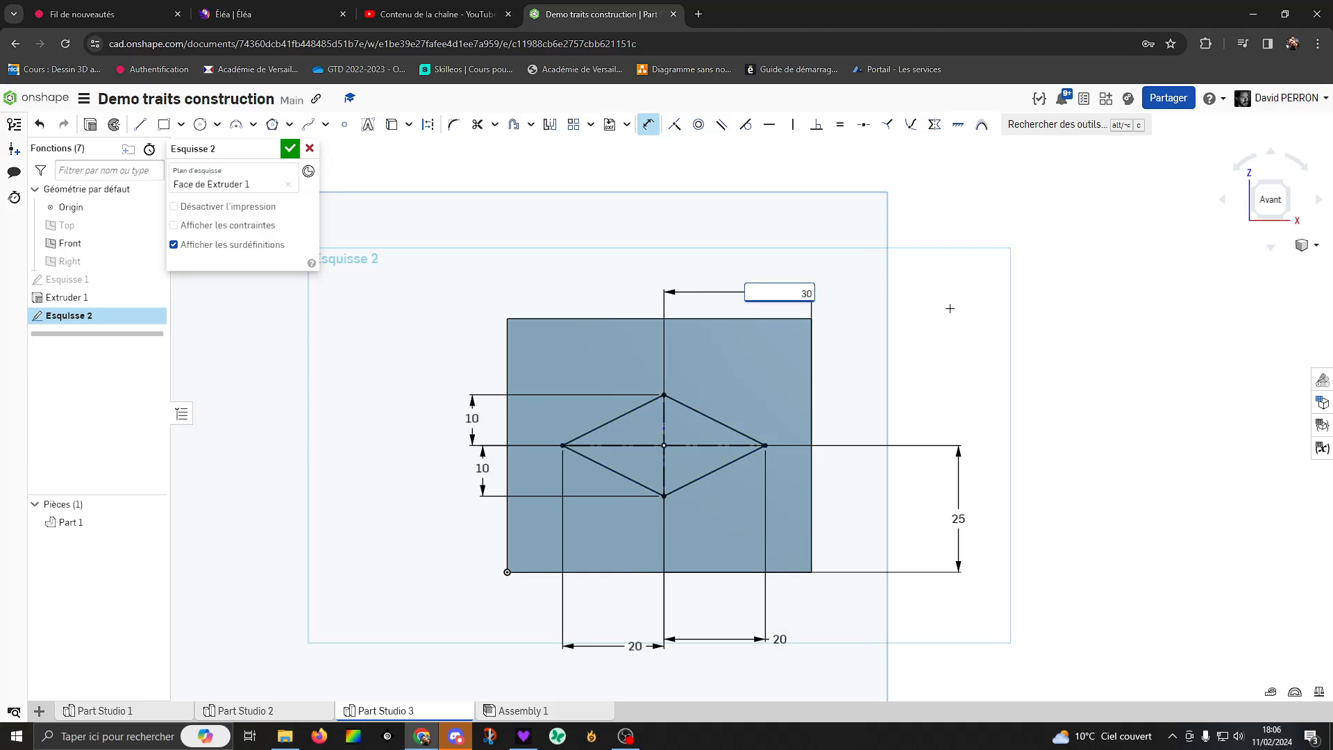
key("Return")
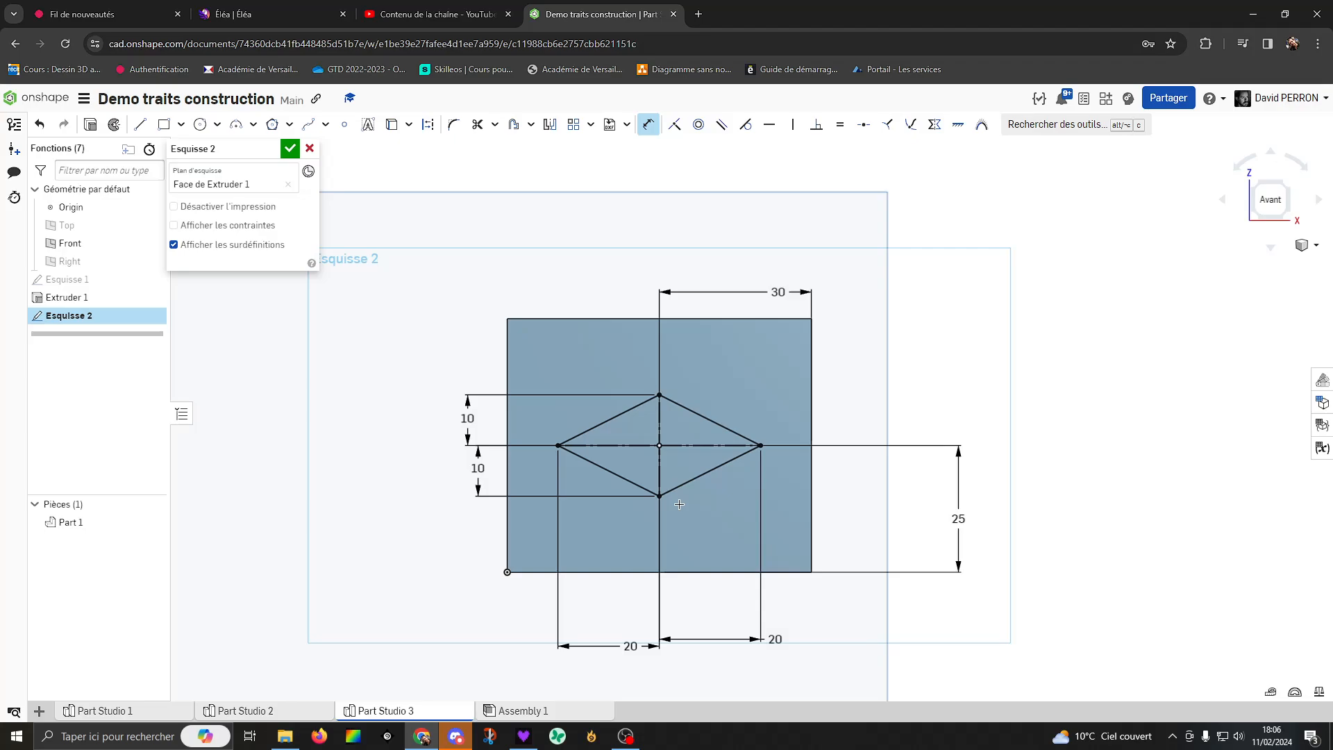
Extrude the rhombus sketch as a 5 mm deep blind cut that removes material from the plate
key("shift+e")
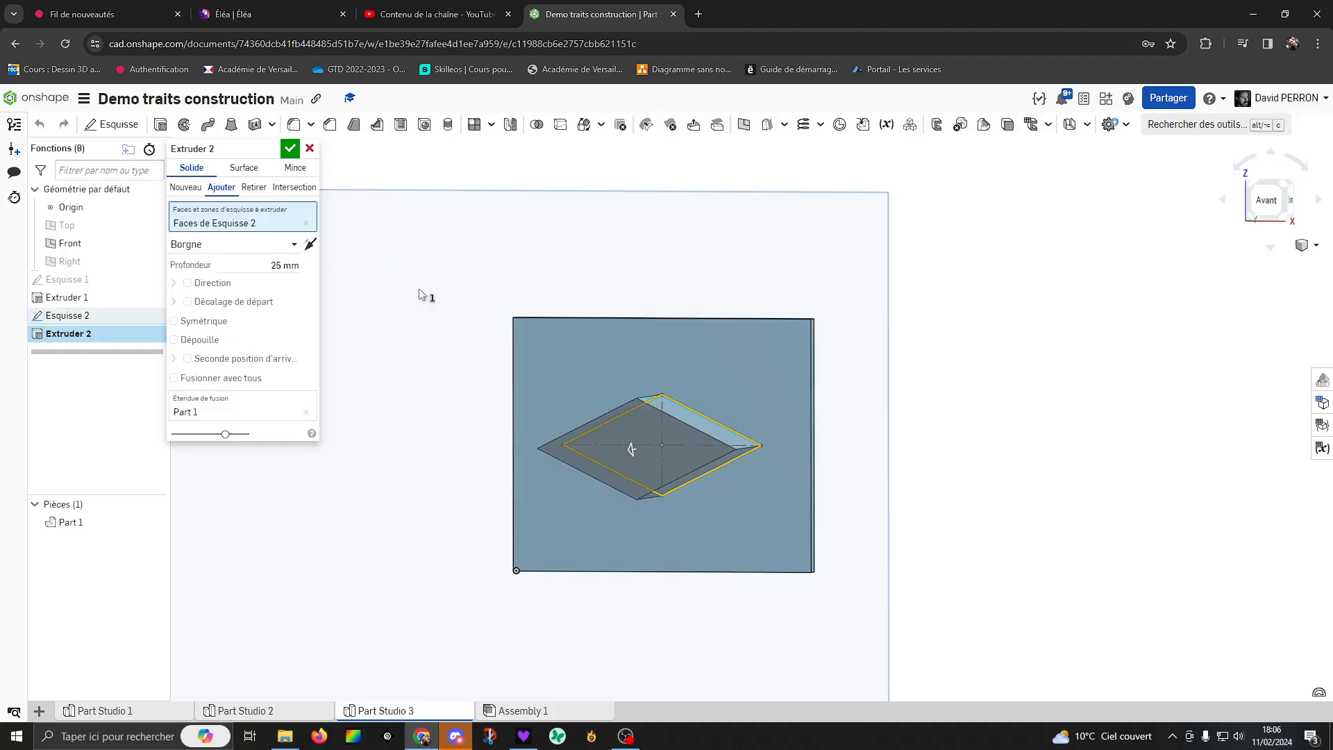
right_click_drag(419, 289, 368, 319)
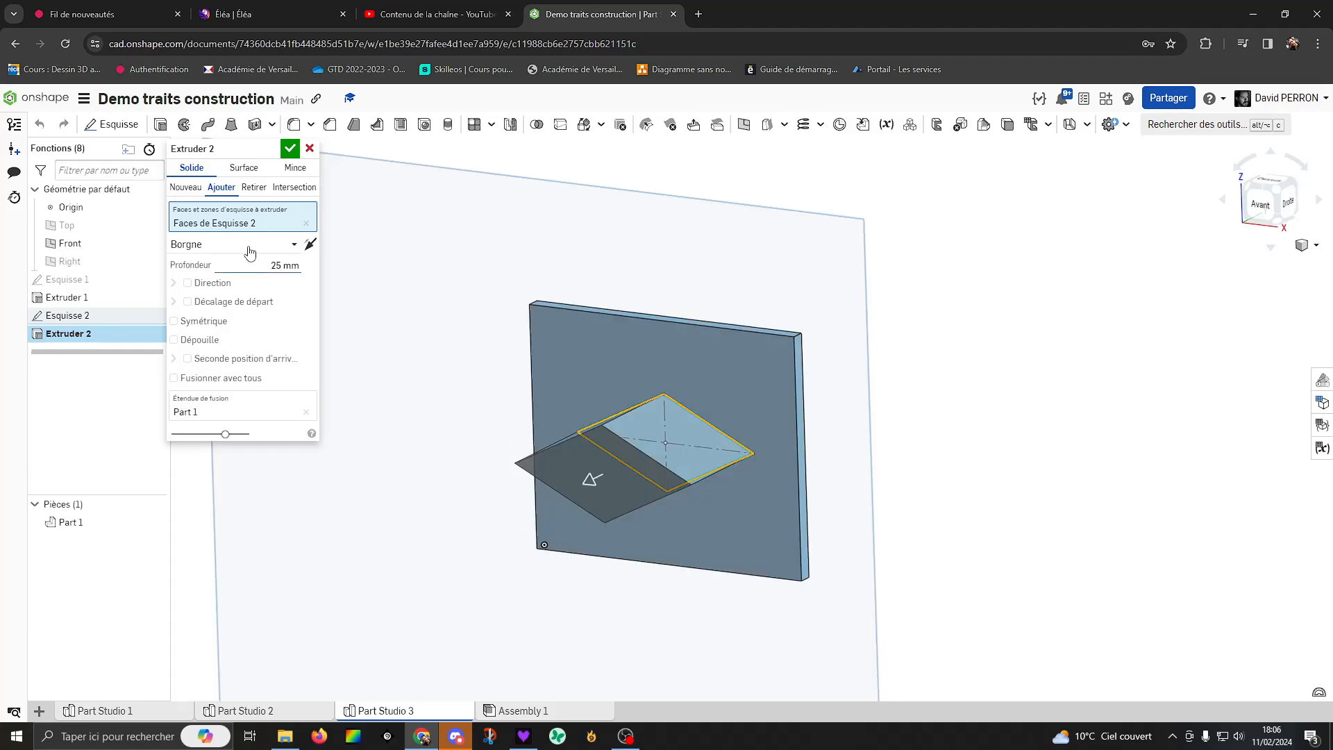
left_click(254, 187)
left_click(284, 266)
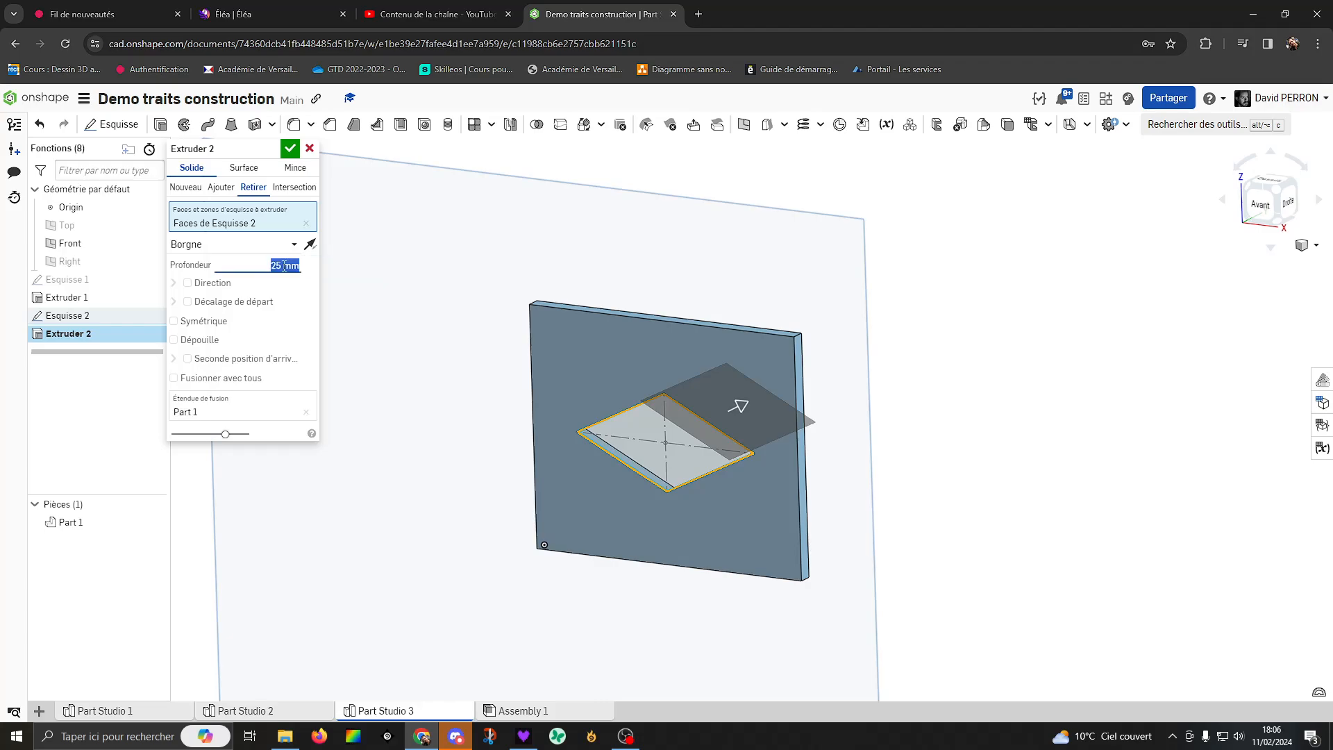
type("5")
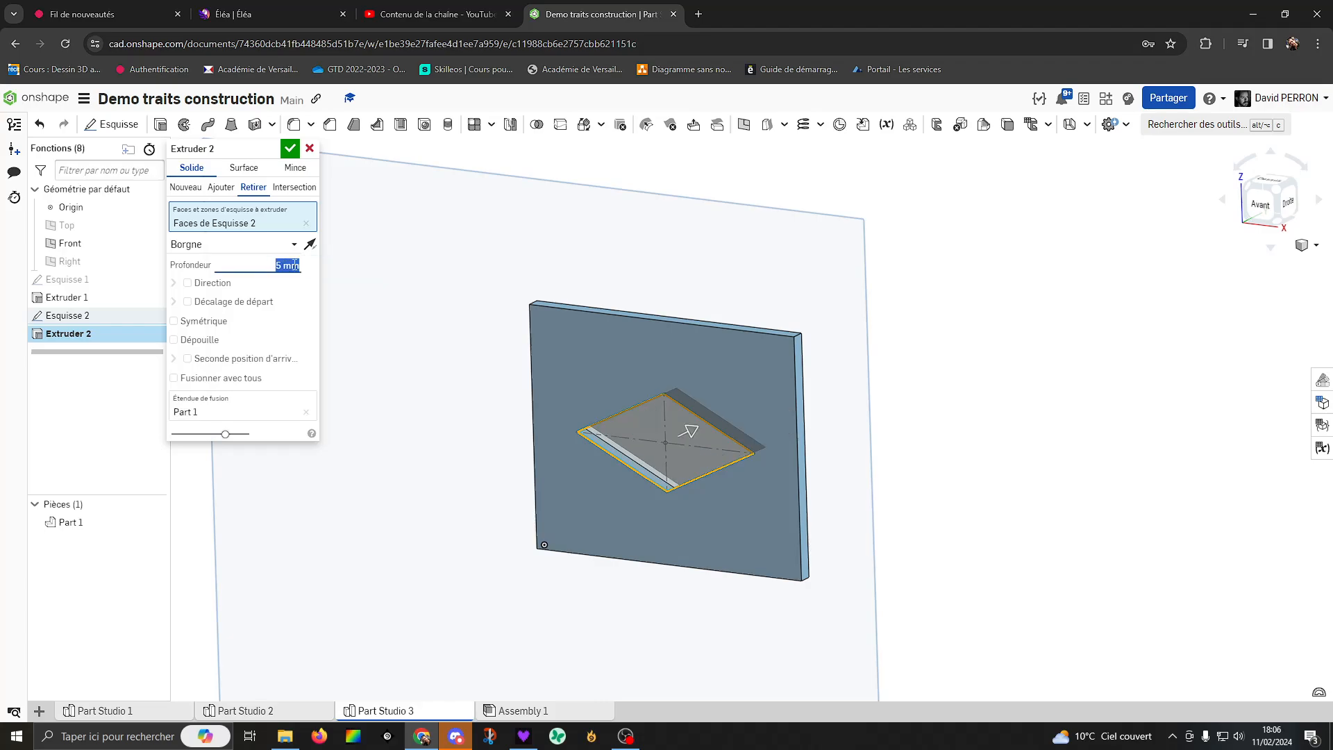
left_click(379, 269)
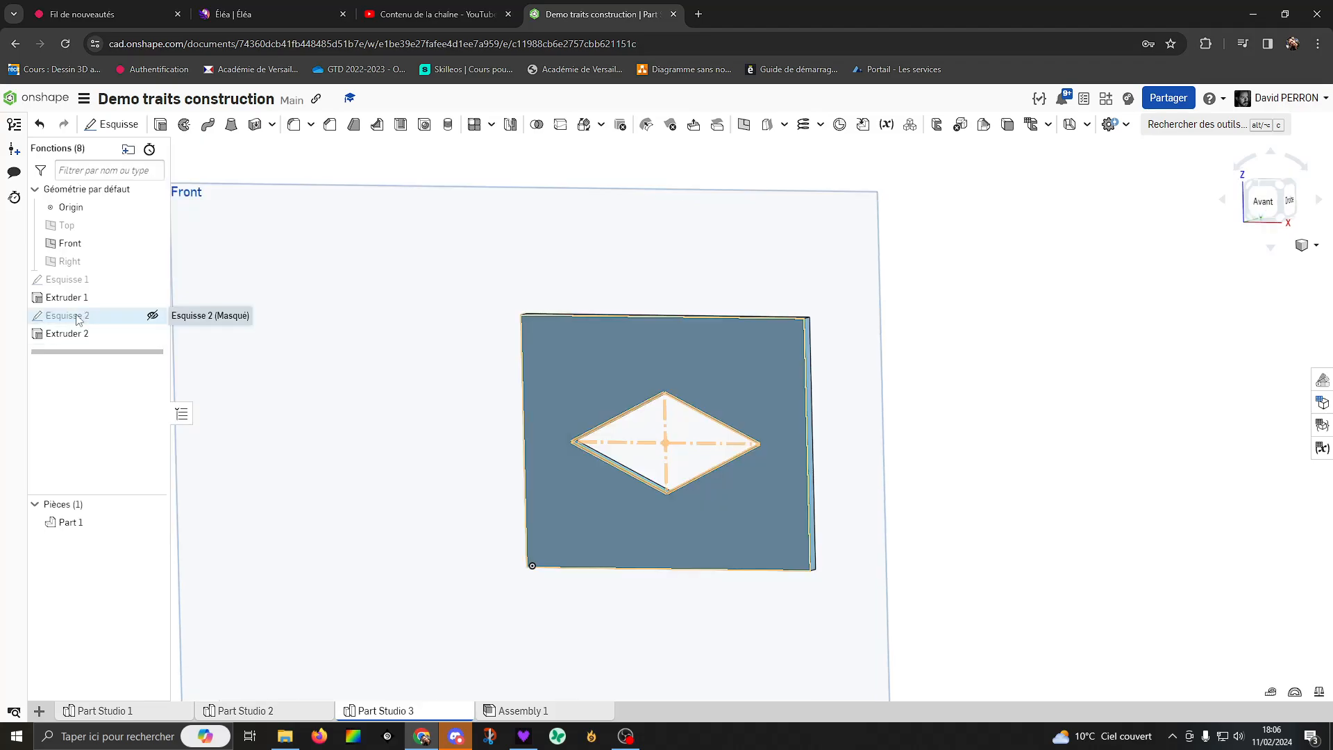
Highlight the rhombus sketch in the model, and open the rhombus cut's extrude feature for editing
left_click(78, 317)
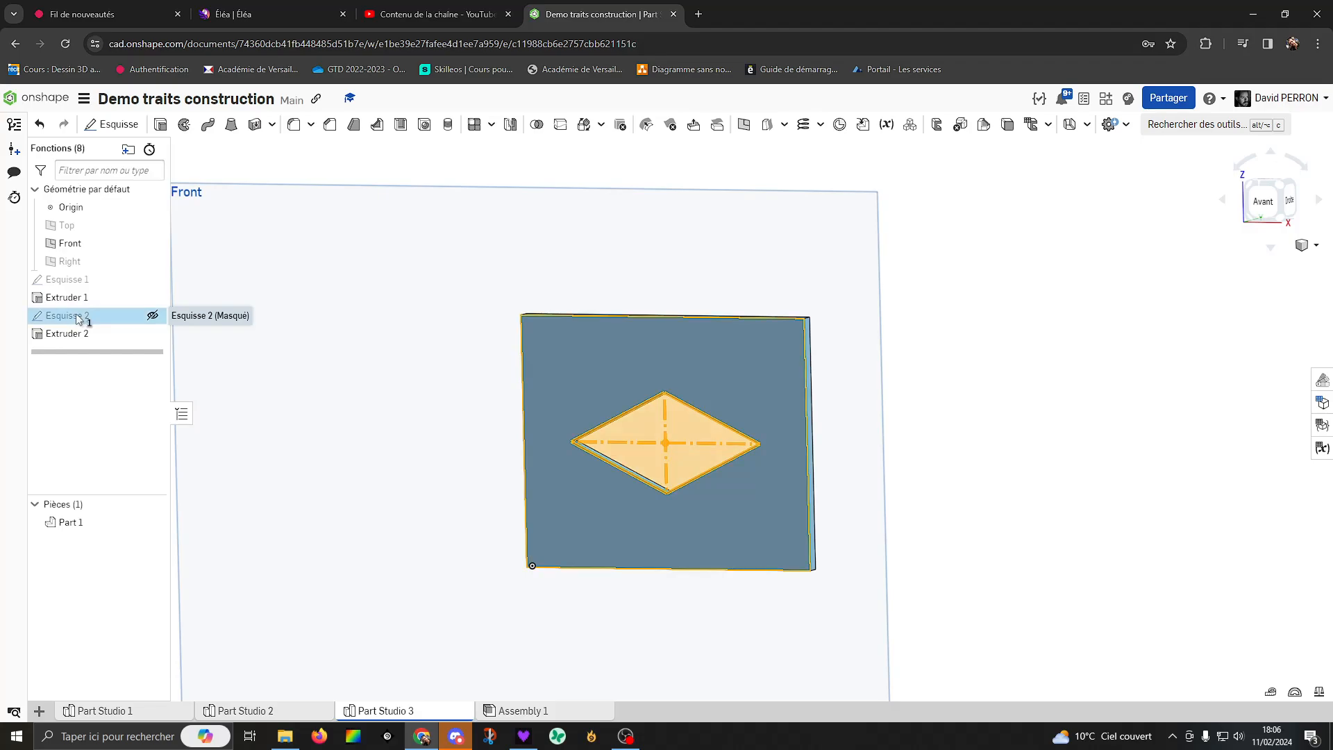
left_click(70, 335)
double_click(70, 335)
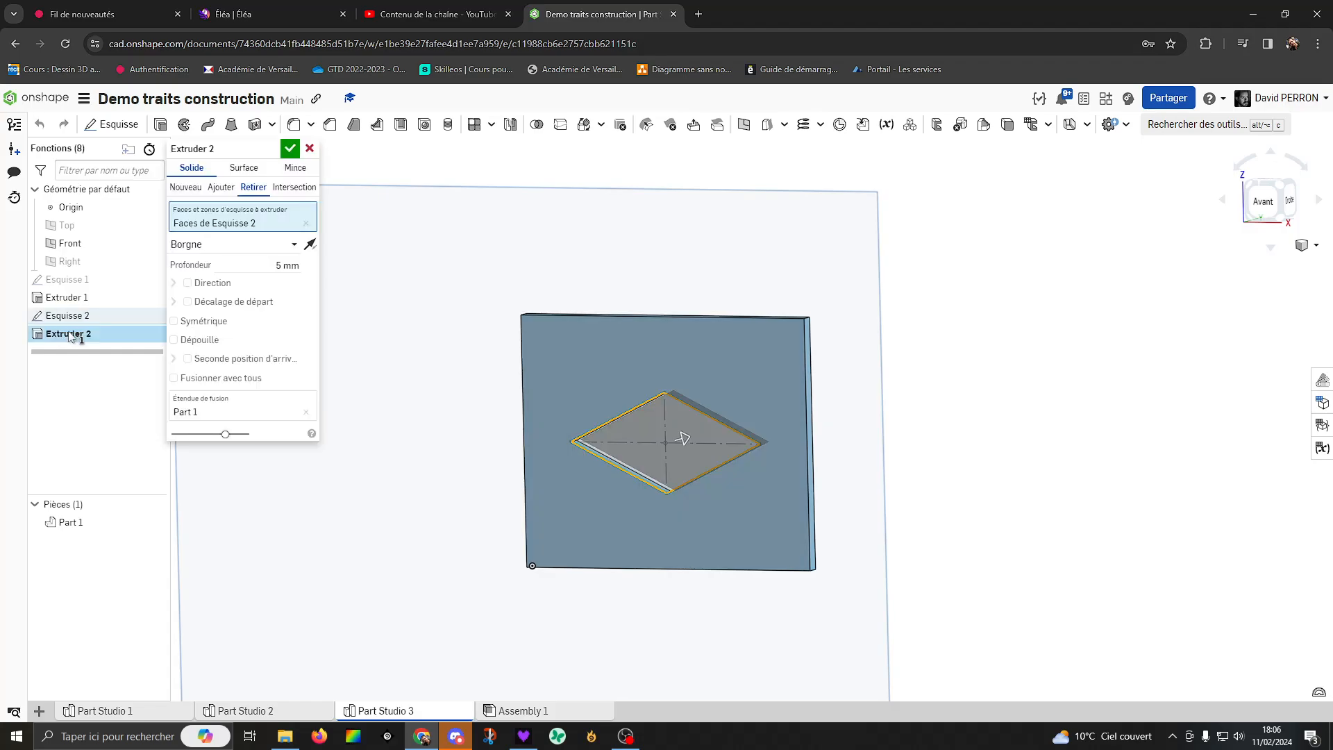